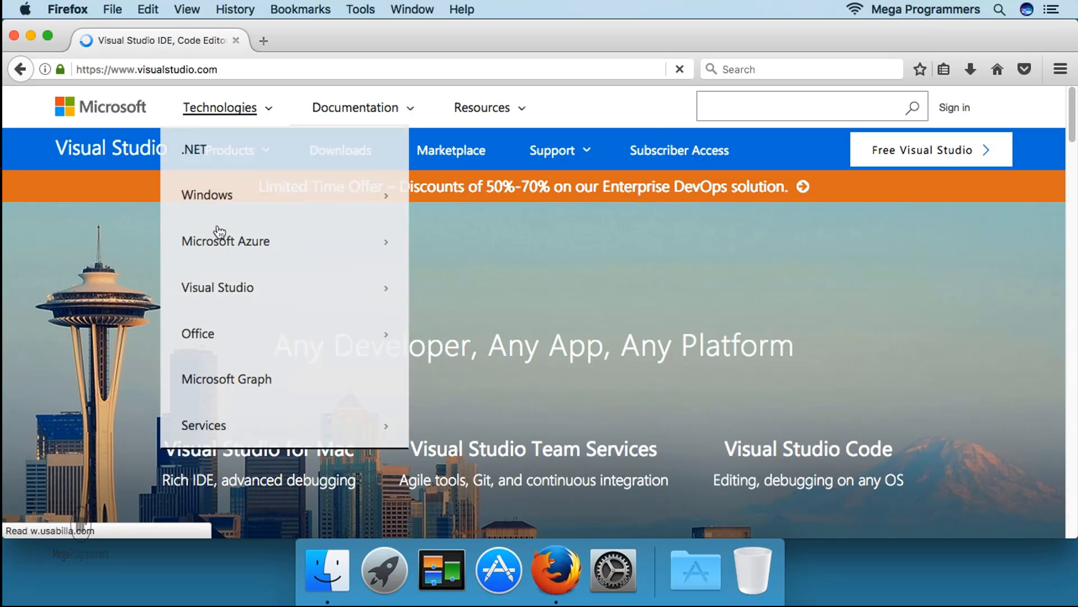
- Request the Community for Mac download from the Visual Studio homepage and cancel saving the installer file
scroll(204, 330, down, 3)
scroll(122, 345, down, 2)
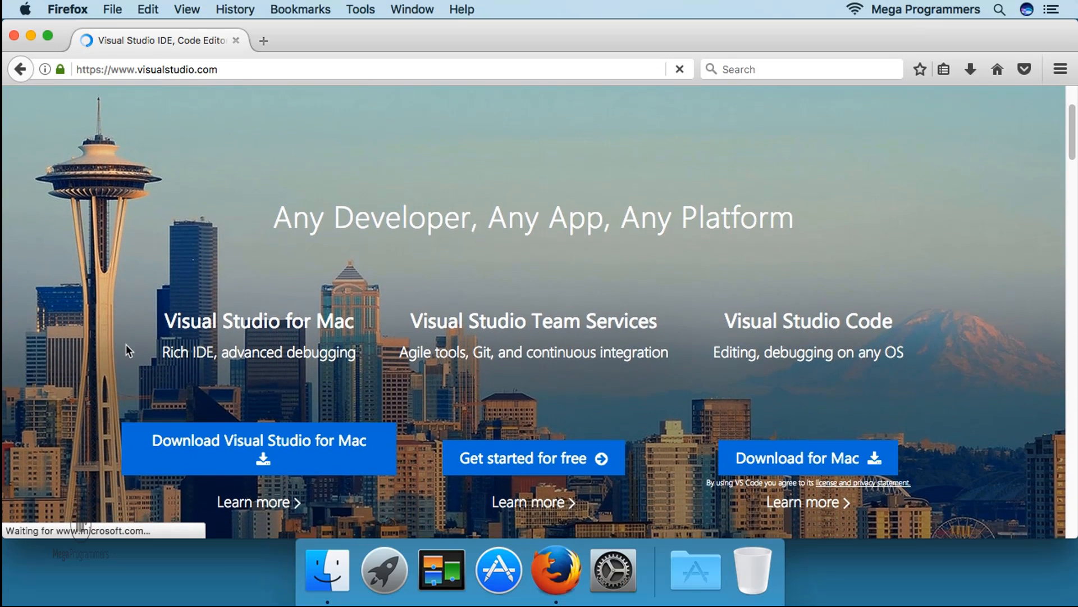
mouse_move(270, 418)
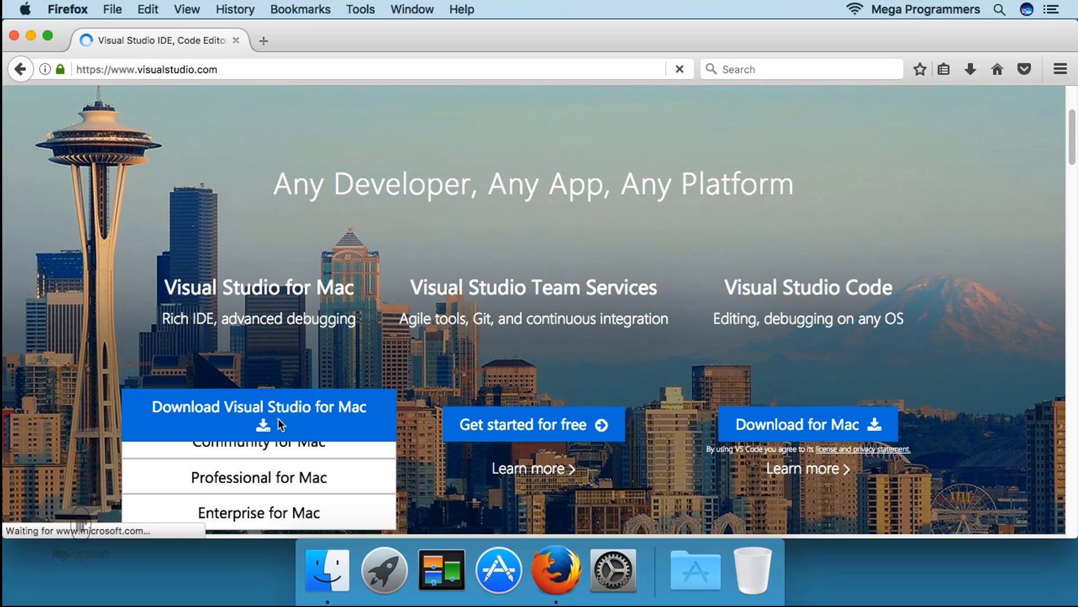
click(288, 455)
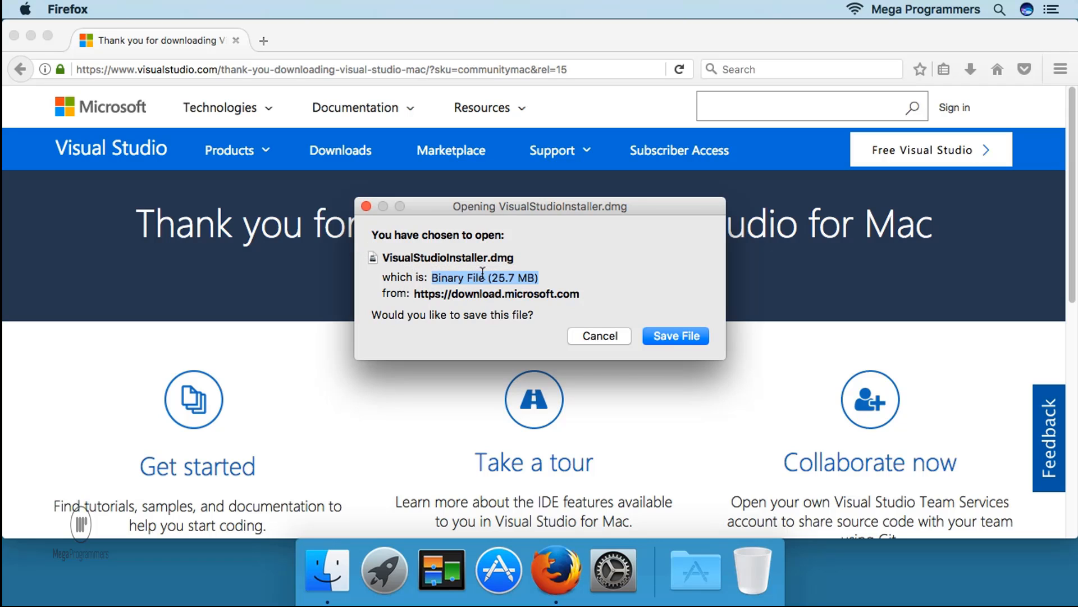
click(605, 337)
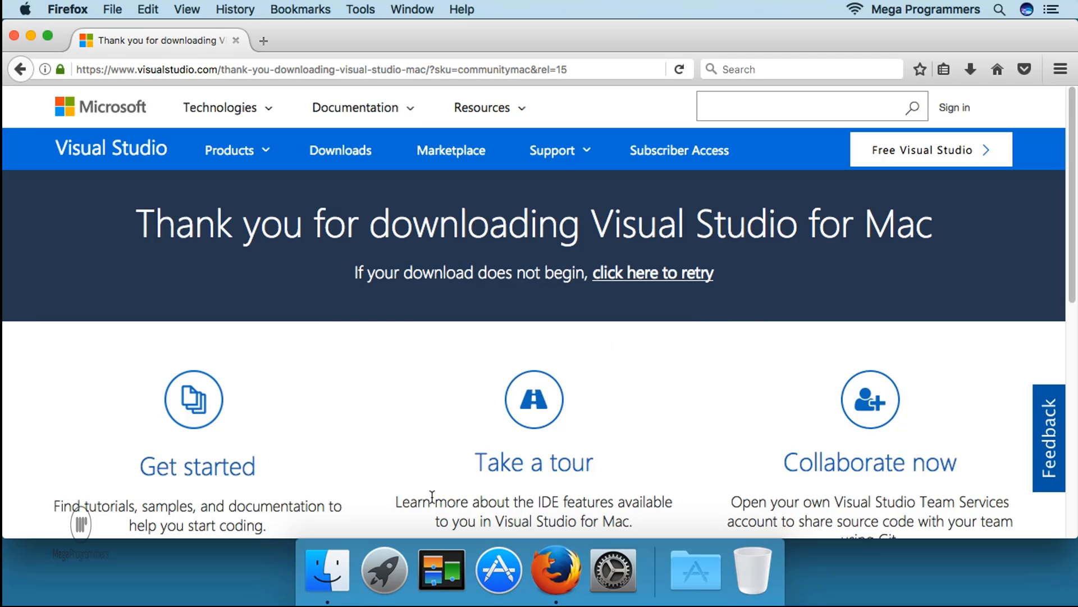
- Switch to Finder and open VisualStudioInstaller.dmg from the Downloads folder
click(328, 569)
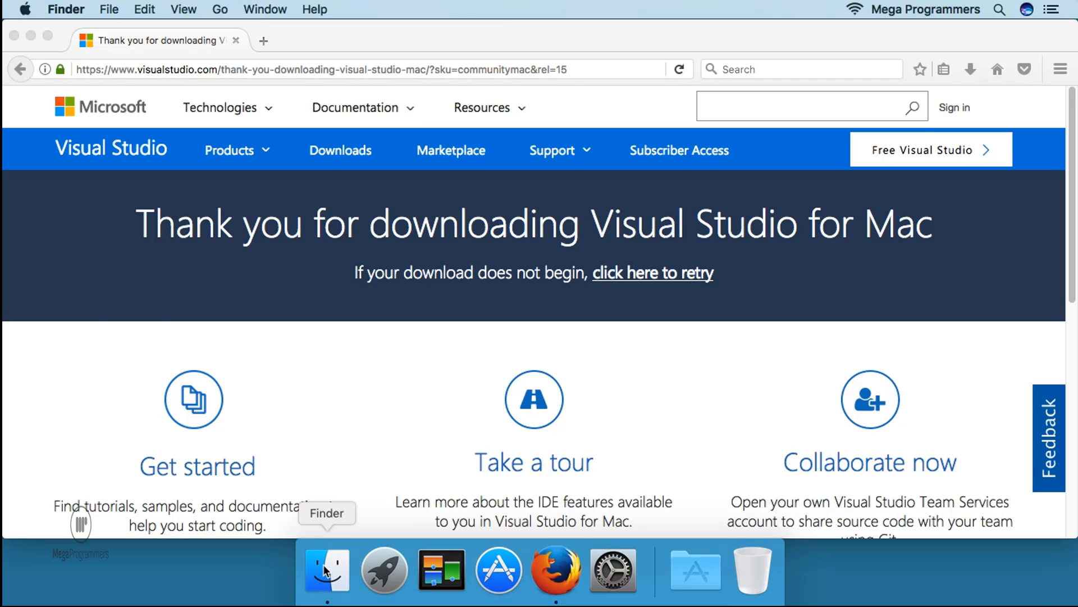
click(49, 208)
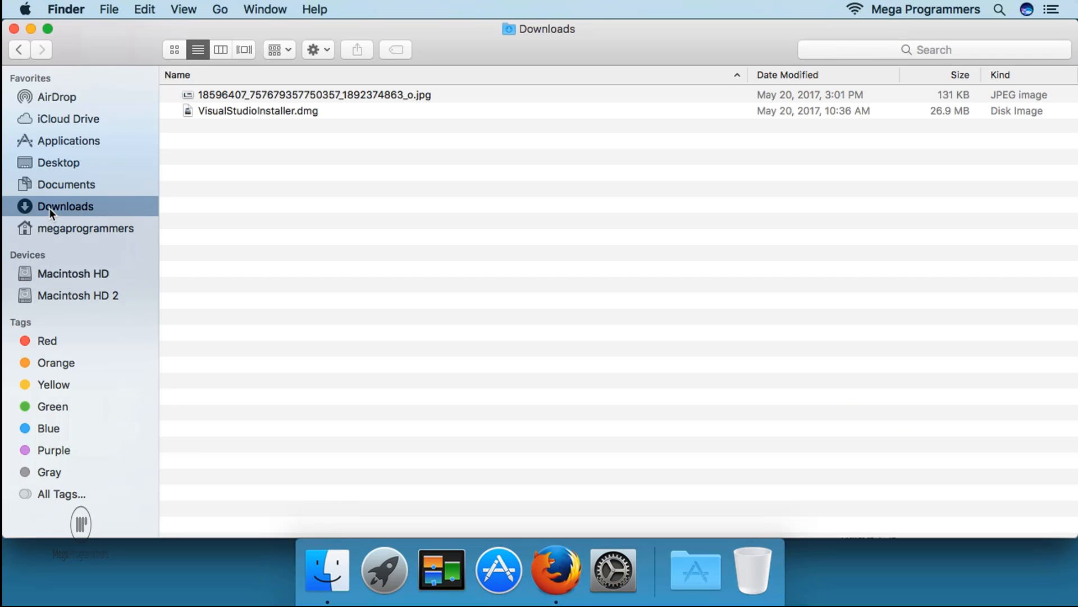
click(255, 110)
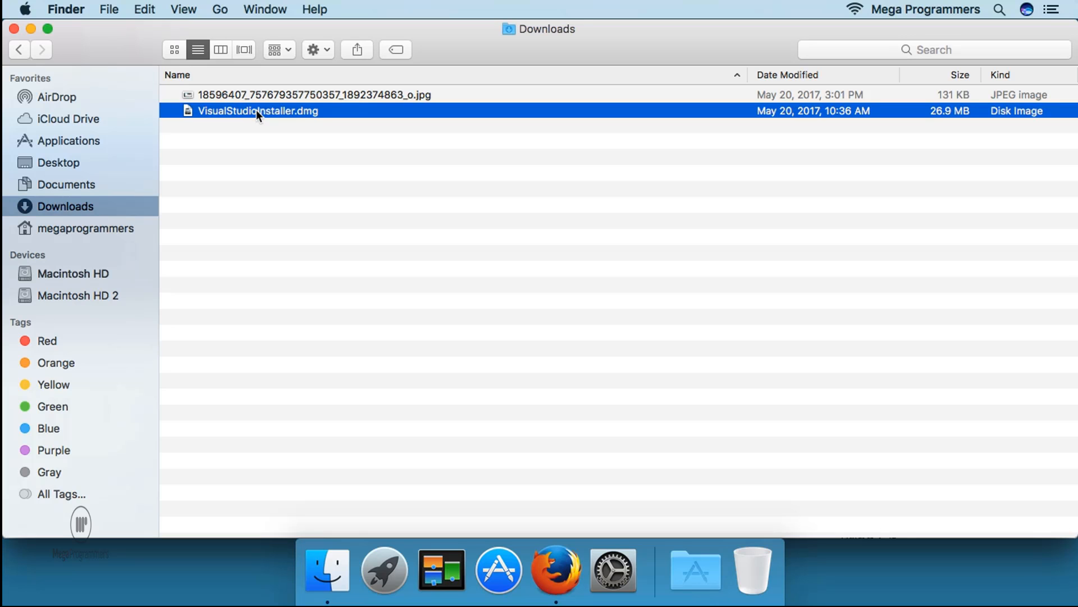
double_click(256, 110)
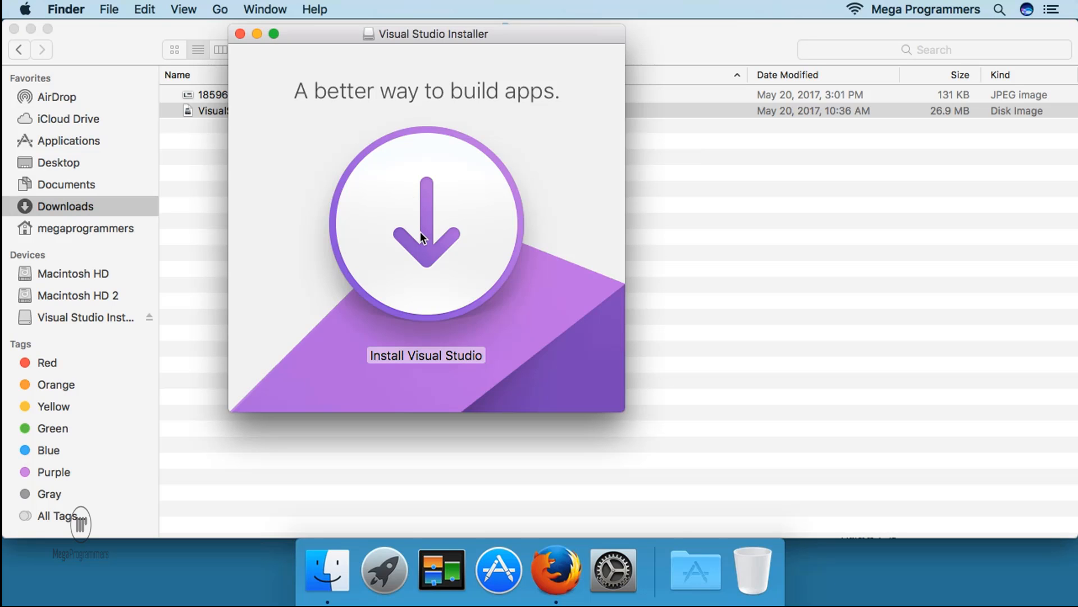
- Launch Install Visual Studio from the disk image, continue past the license terms, and cancel at the component selection
double_click(420, 231)
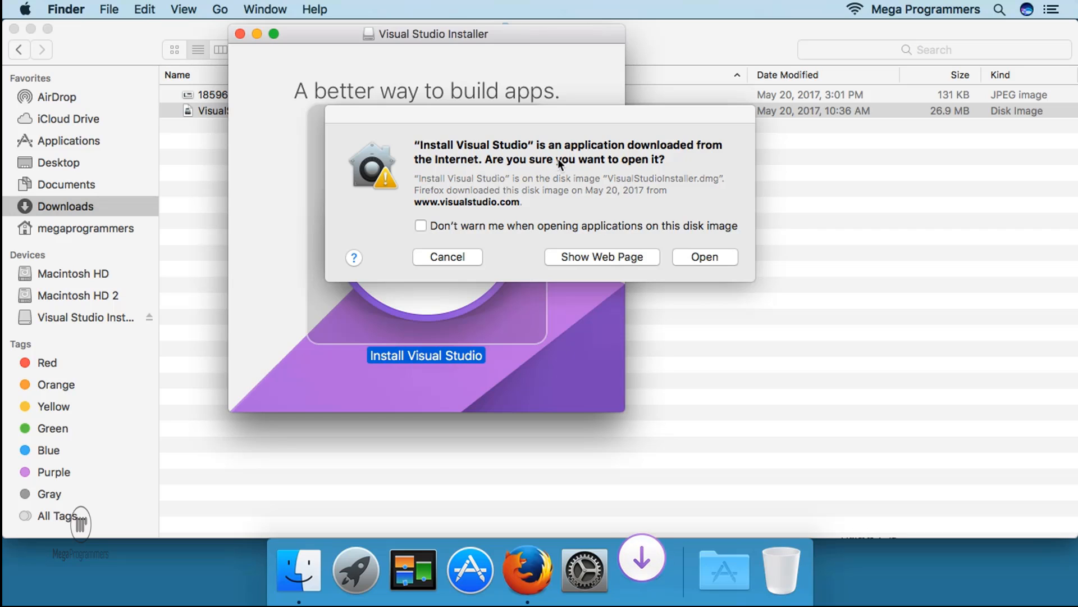
click(712, 259)
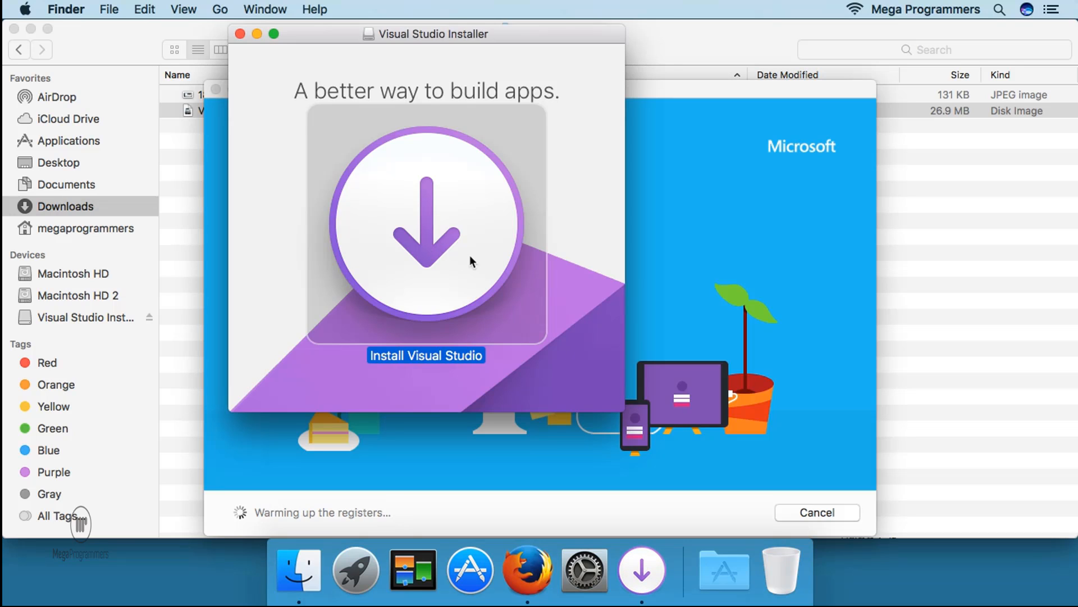
click(706, 92)
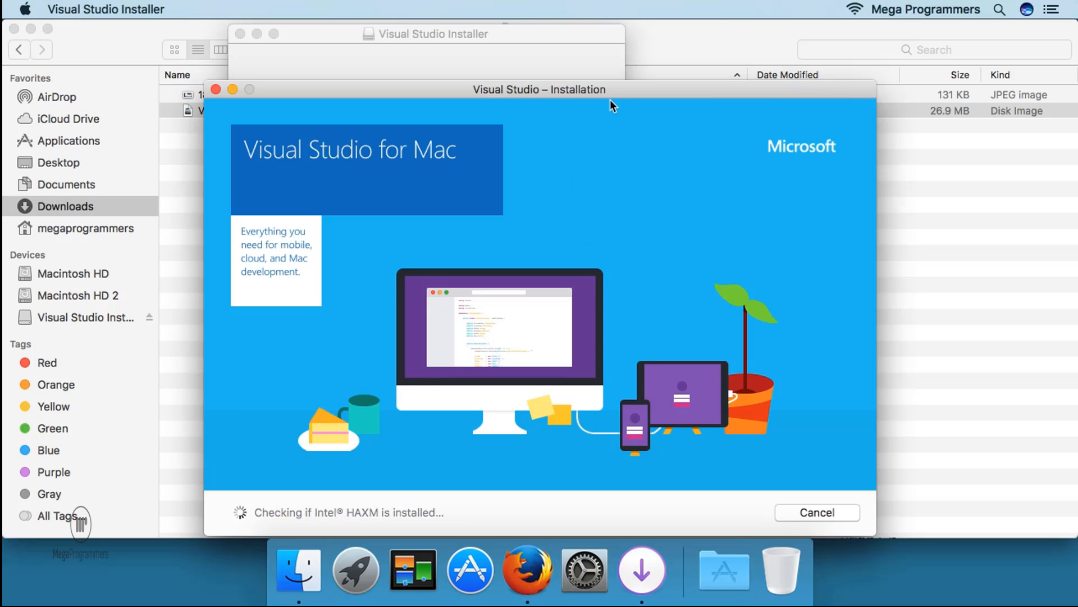
drag(628, 92, 628, 58)
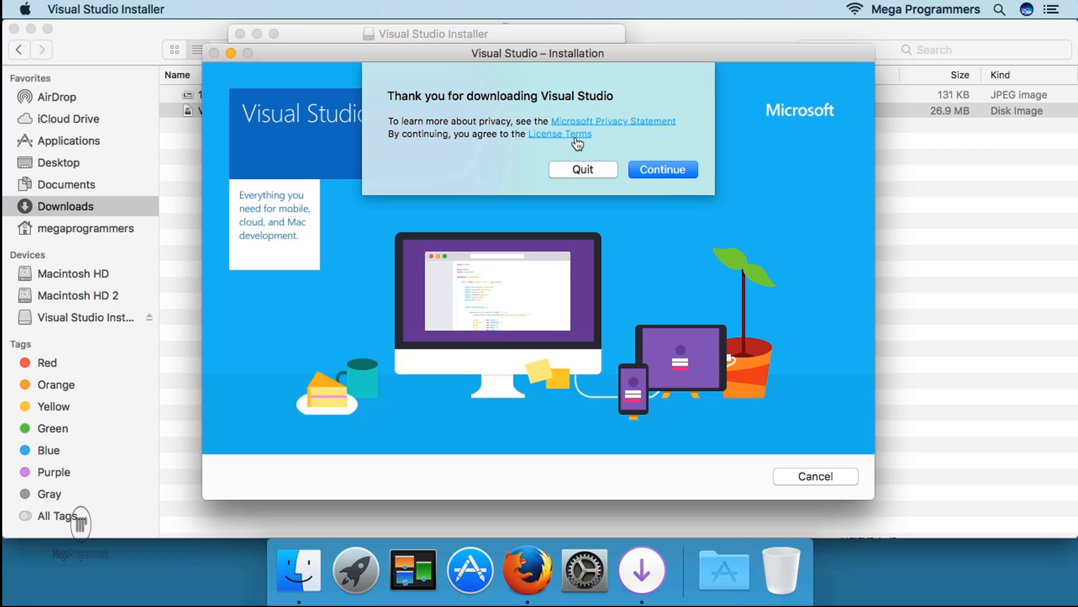
click(663, 169)
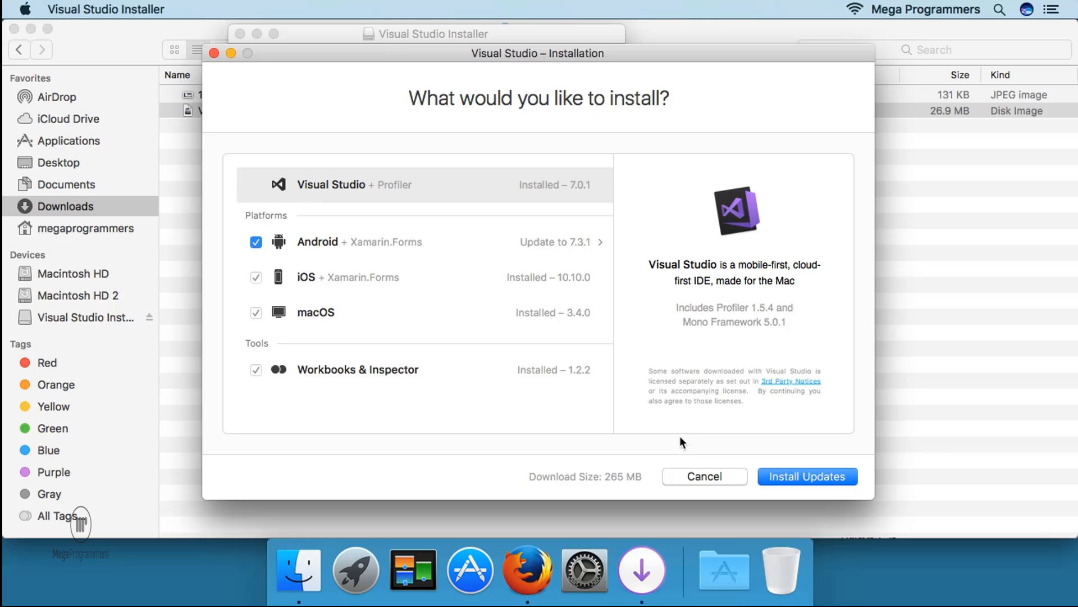
click(702, 476)
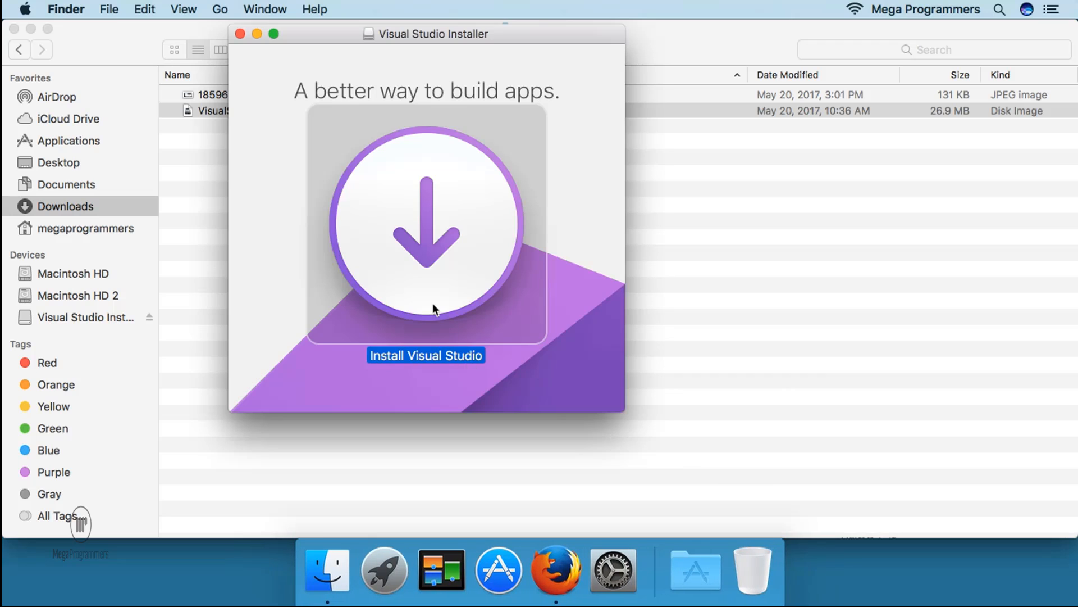
- Try to eject the Visual Studio Installer disk and close the Downloads window
right_click(442, 67)
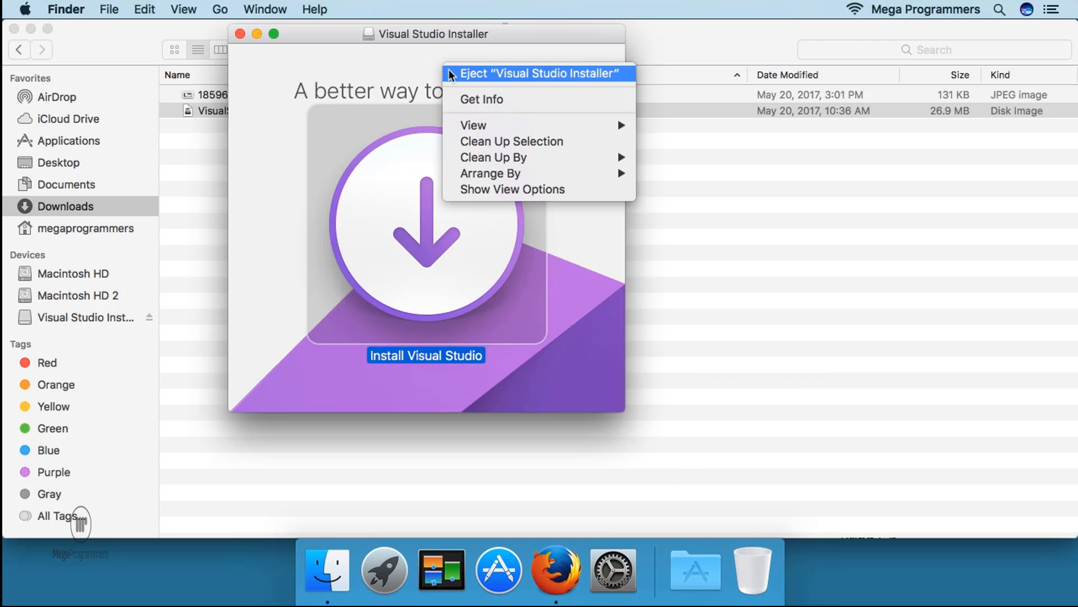
click(493, 76)
click(14, 29)
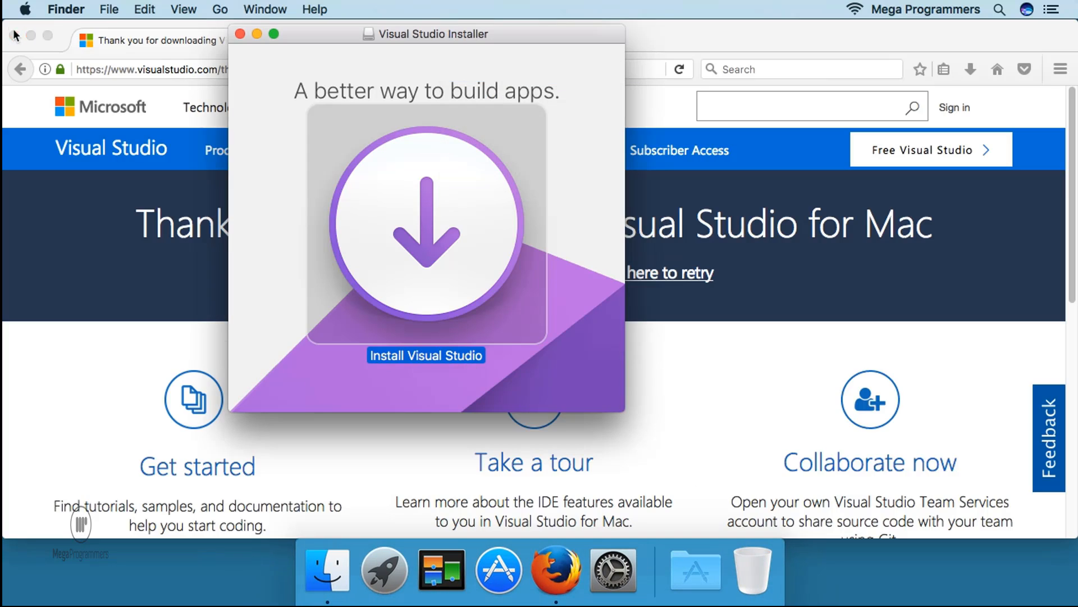
- Quit Firefox and eject the Visual Studio Installer disk
click(99, 40)
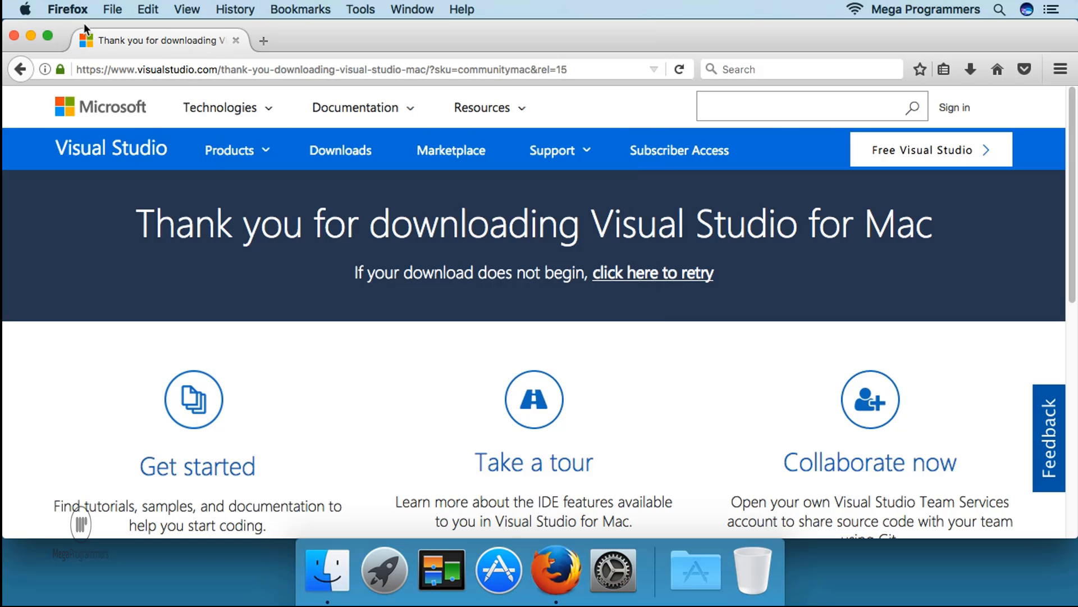
click(67, 9)
click(115, 164)
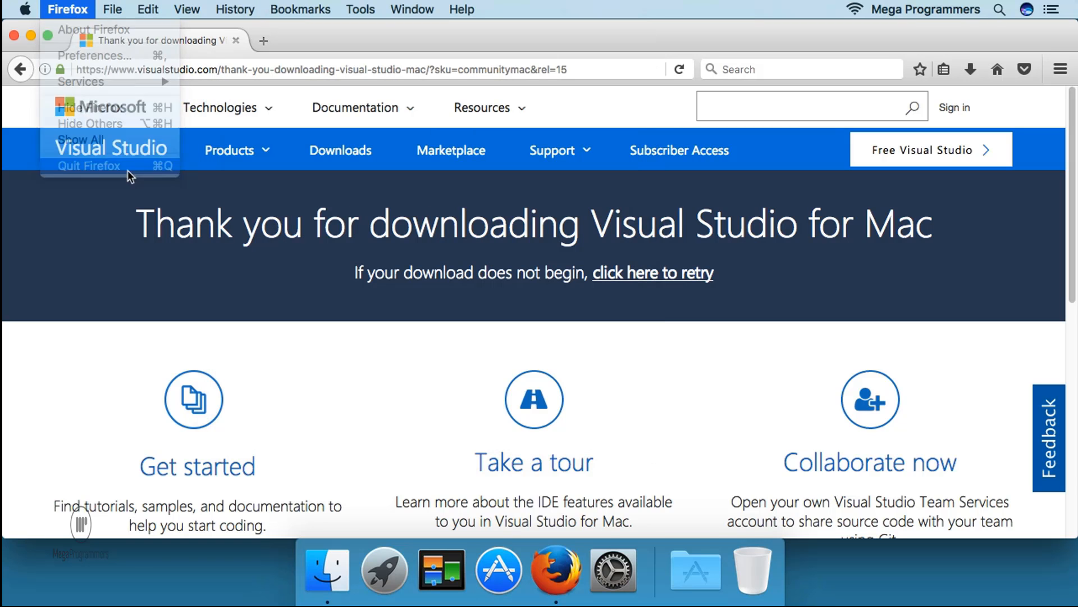
click(573, 82)
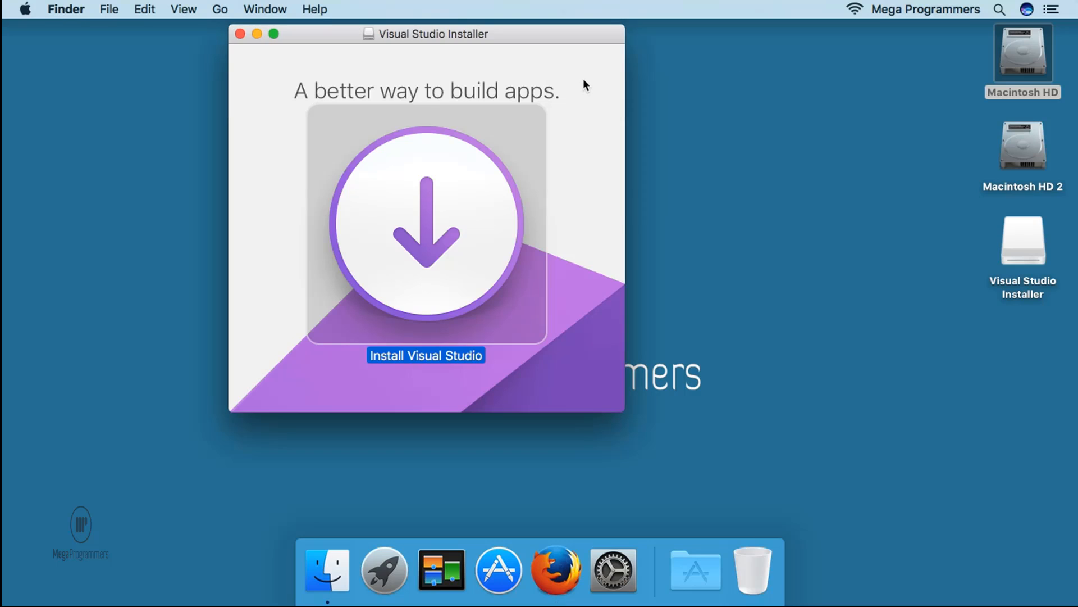
right_click(584, 79)
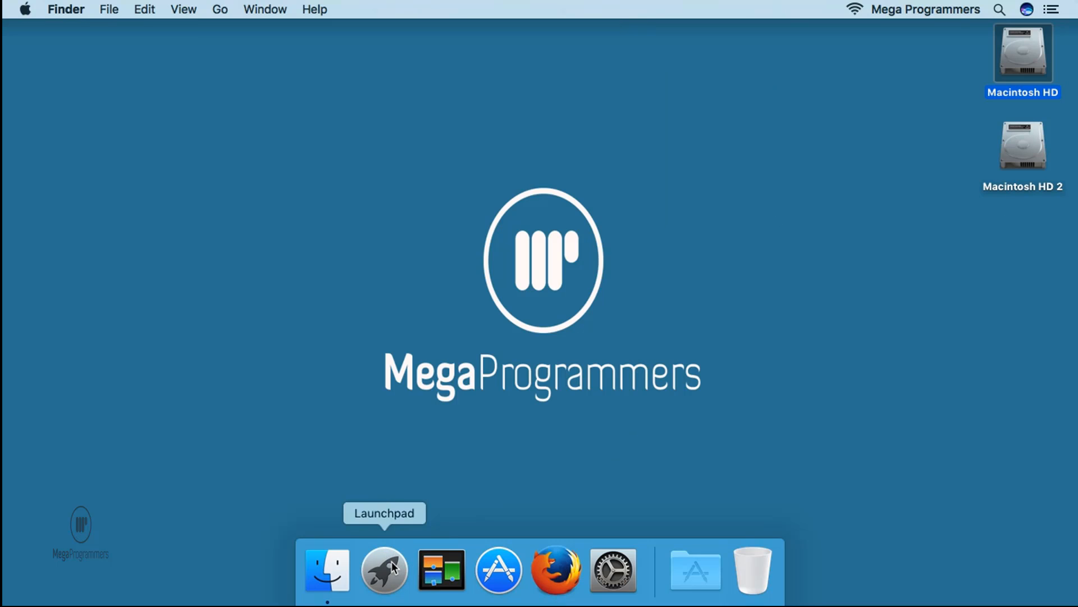
- Add Visual Studio from the Applications folder to the Dock and launch it
click(394, 567)
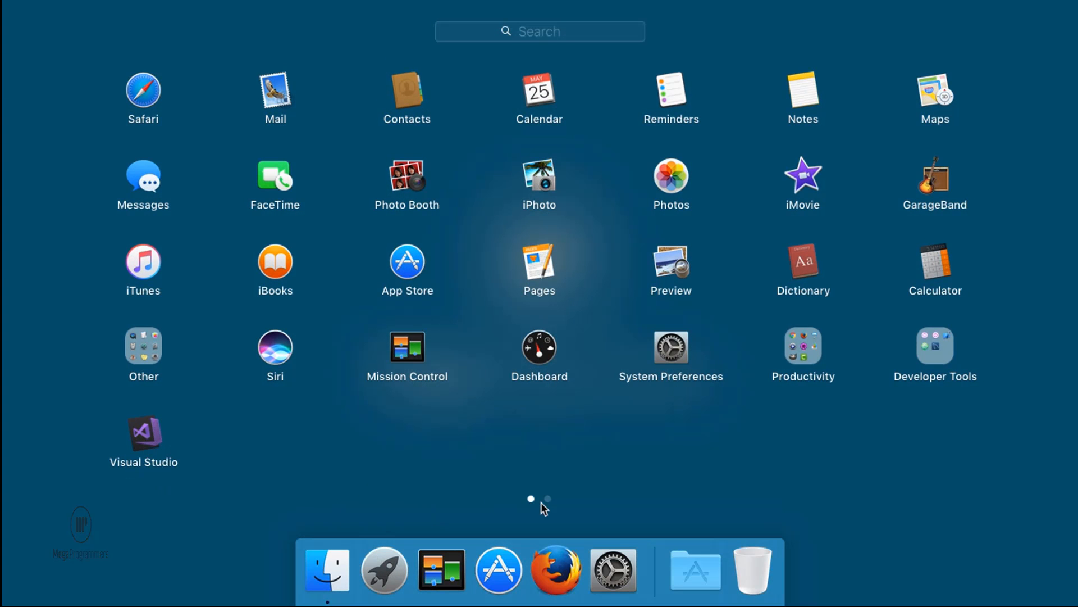
click(699, 483)
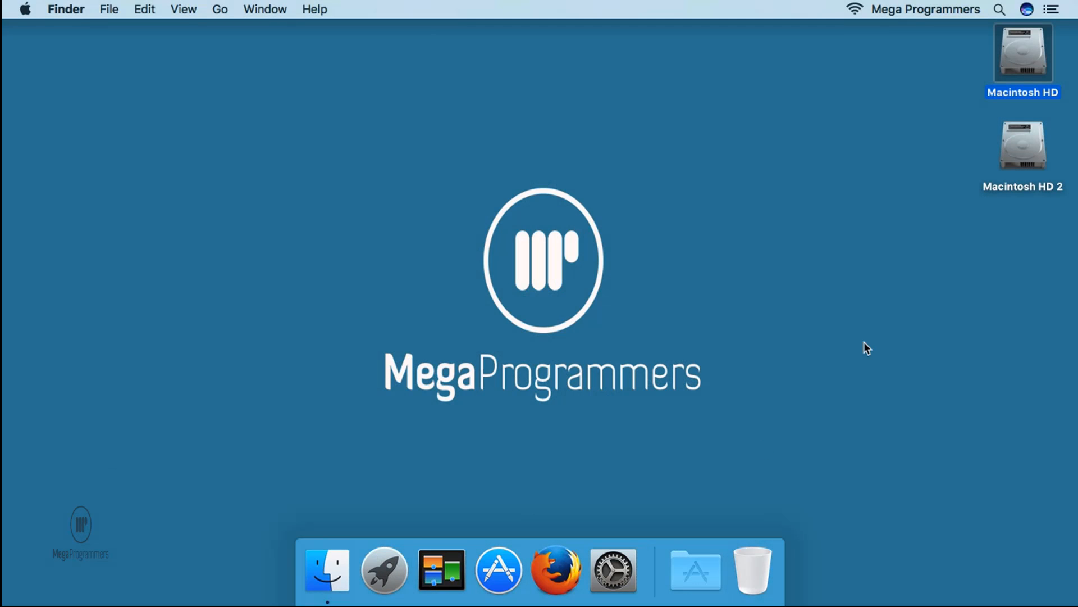
double_click(1028, 54)
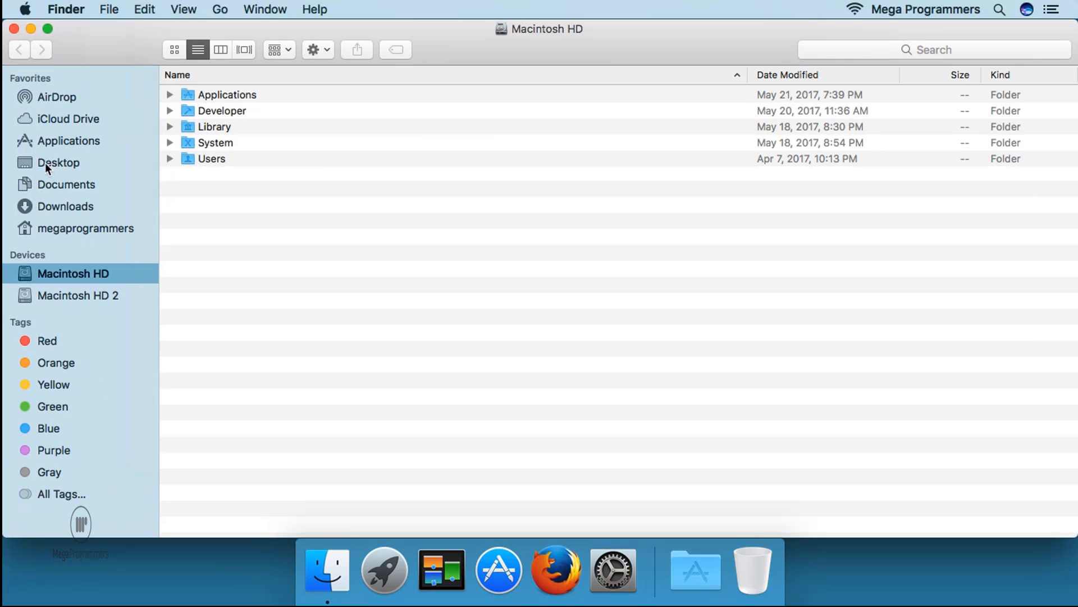
click(60, 142)
scroll(265, 303, down, 10)
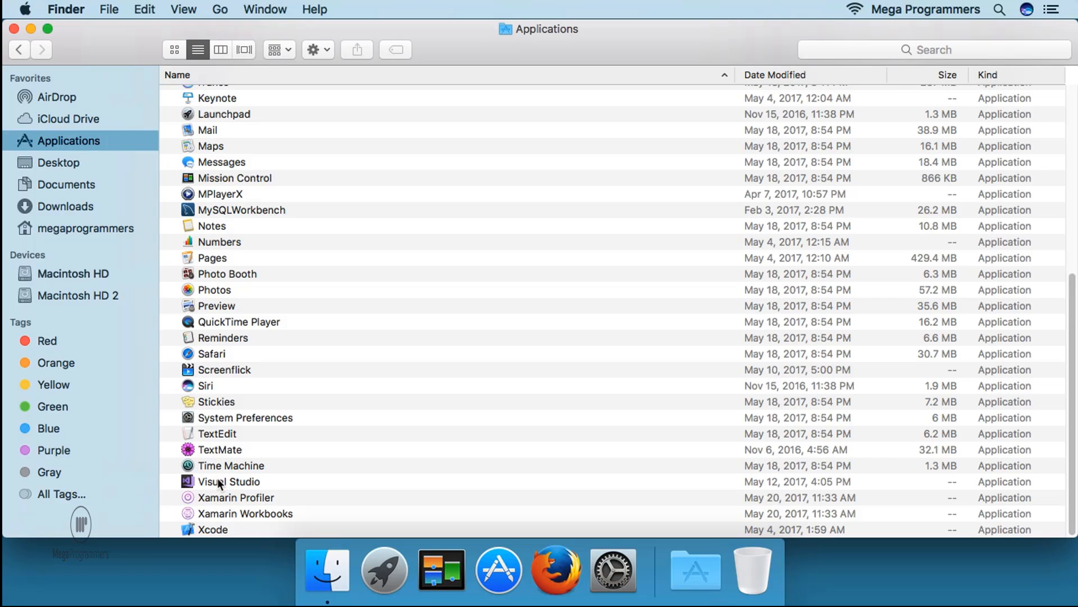
drag(218, 478, 535, 574)
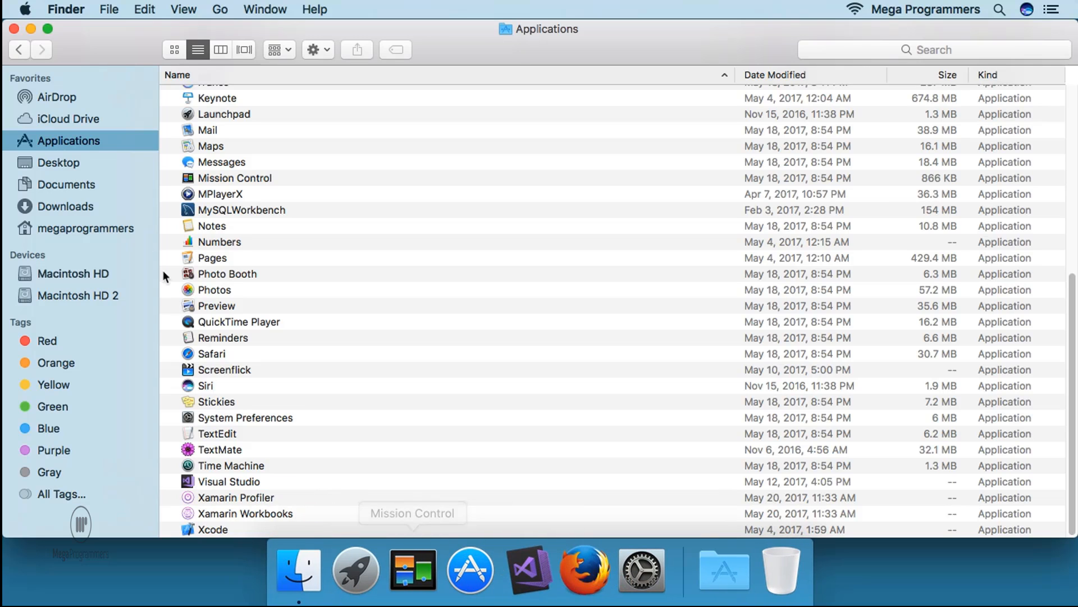
click(14, 29)
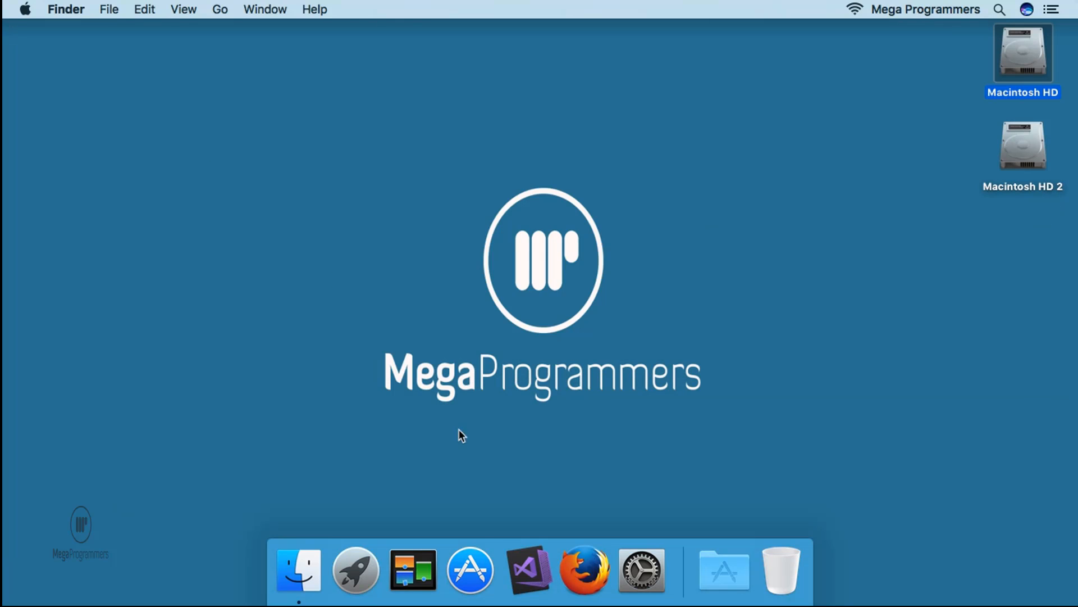
click(519, 574)
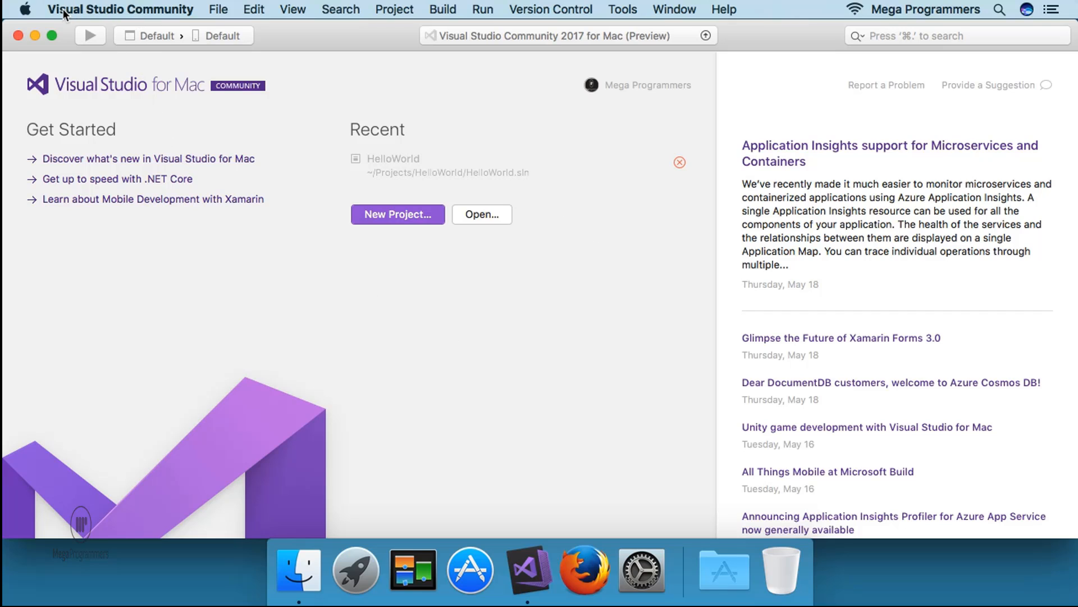
- Examine the IntelliSense settings of the text editor in the preferences and leave without saving
click(81, 10)
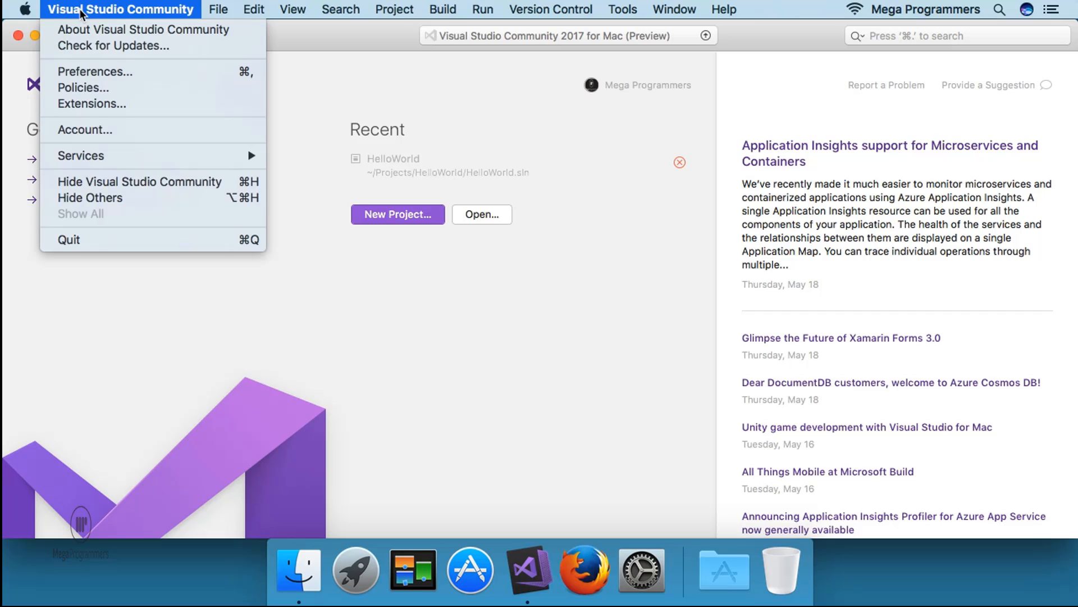
click(93, 72)
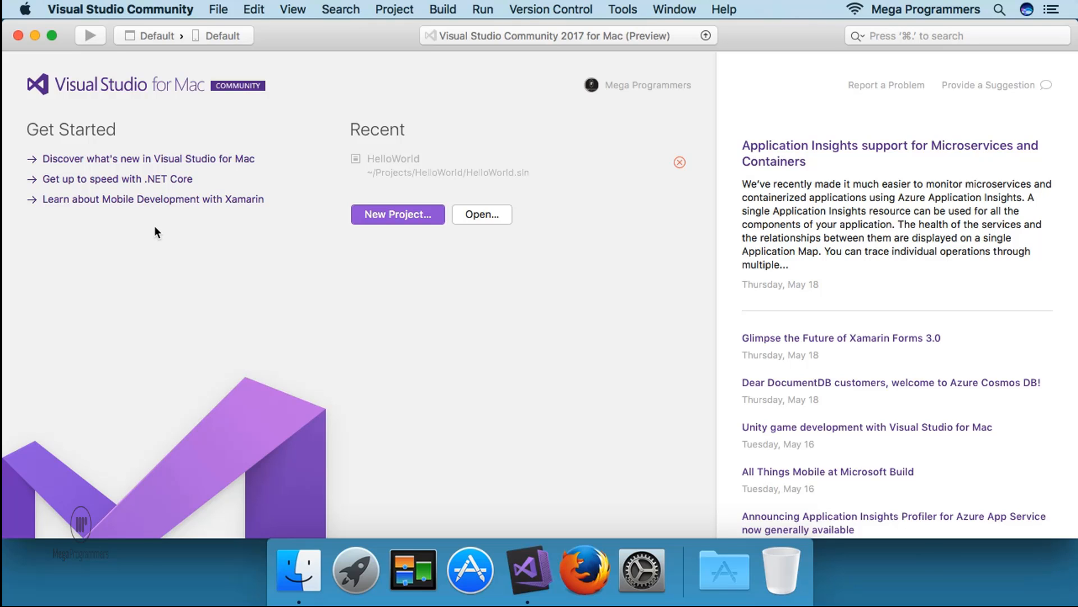
scroll(185, 264, down, 6)
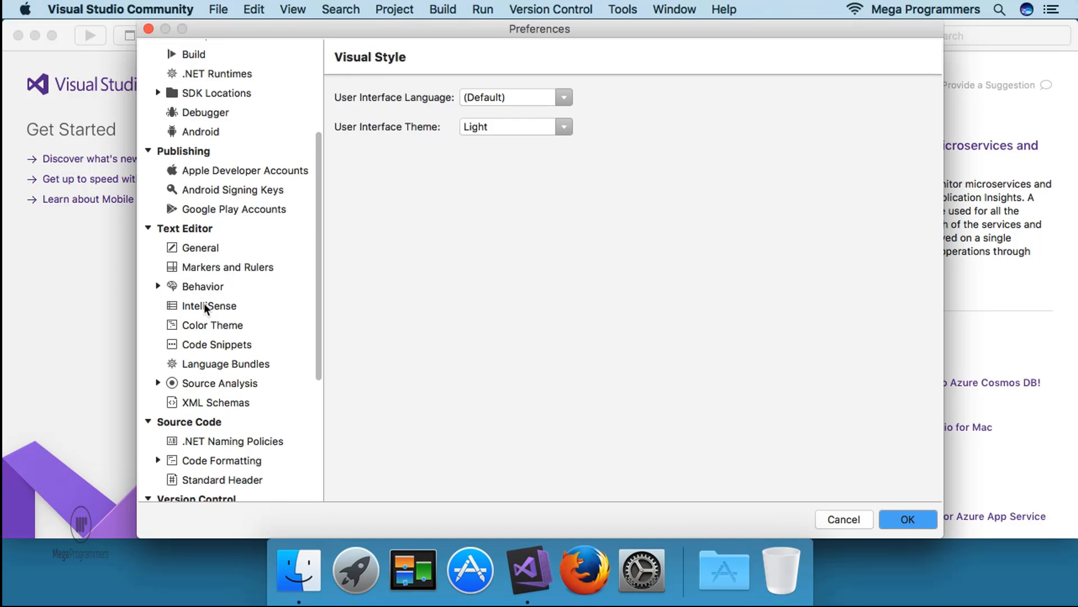
click(206, 306)
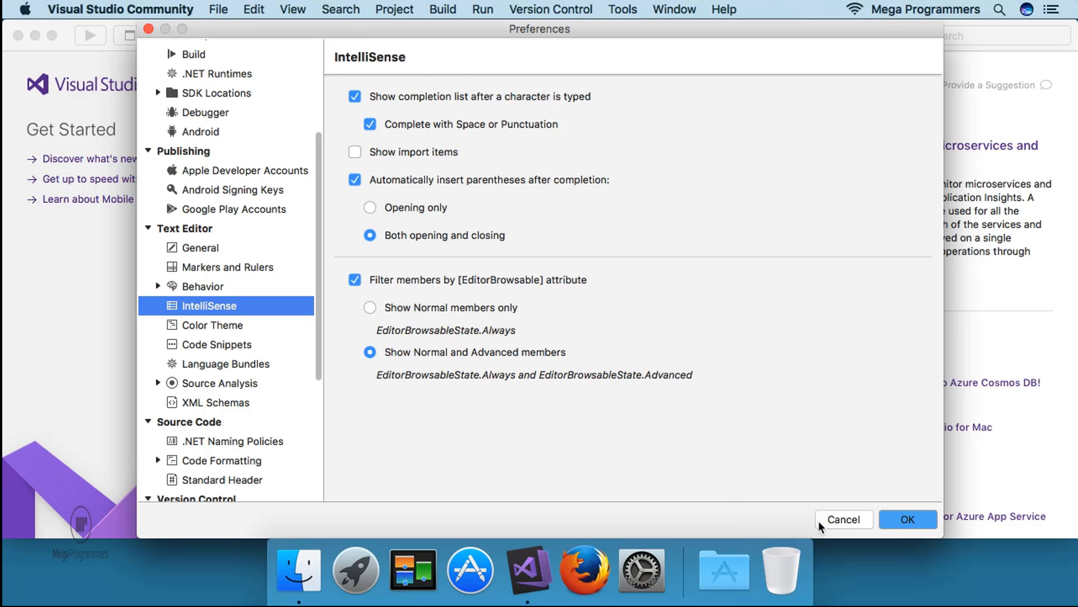
click(844, 520)
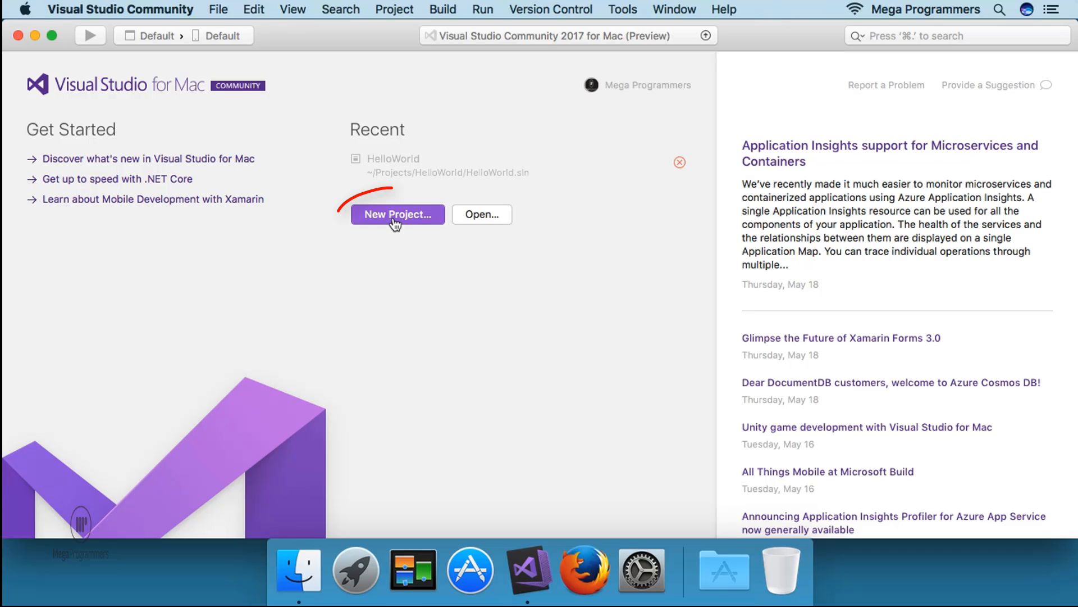
- Start a new solution from the .NET Console Project template with C# as the language
click(220, 10)
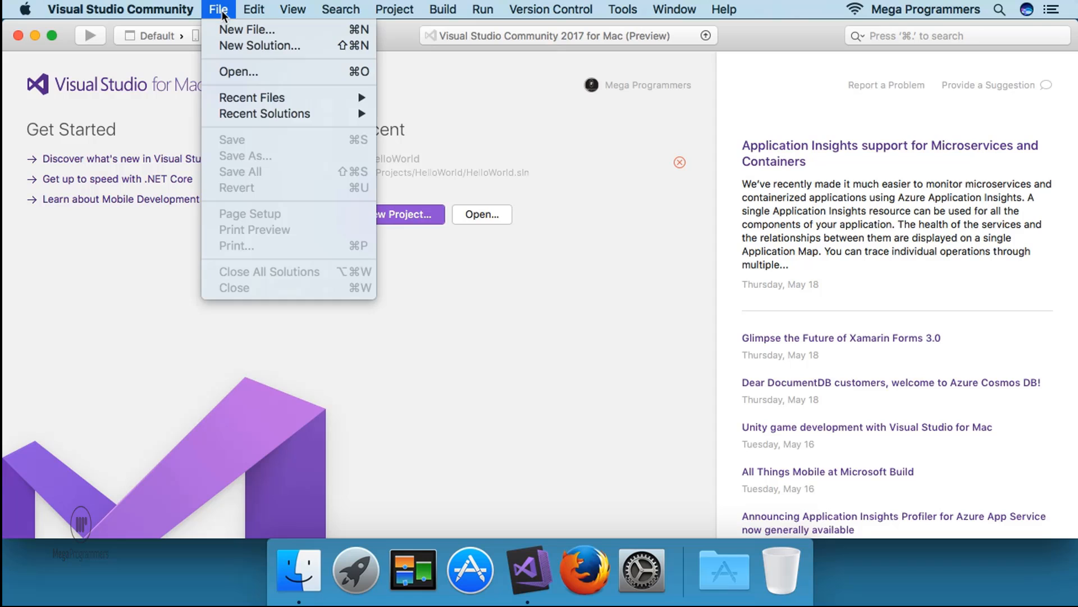
click(230, 46)
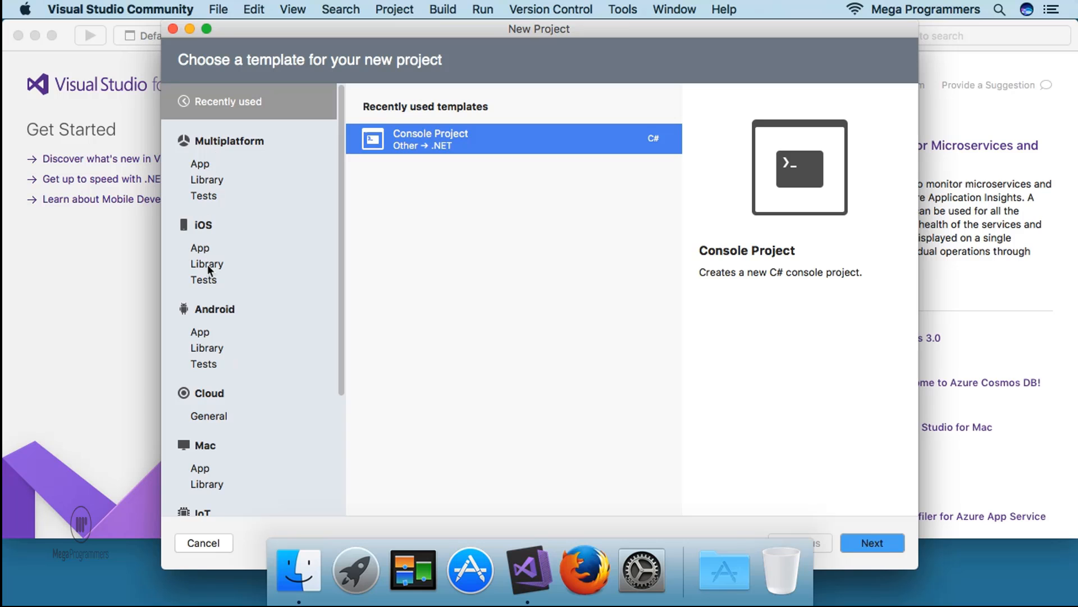
scroll(212, 362, down, 5)
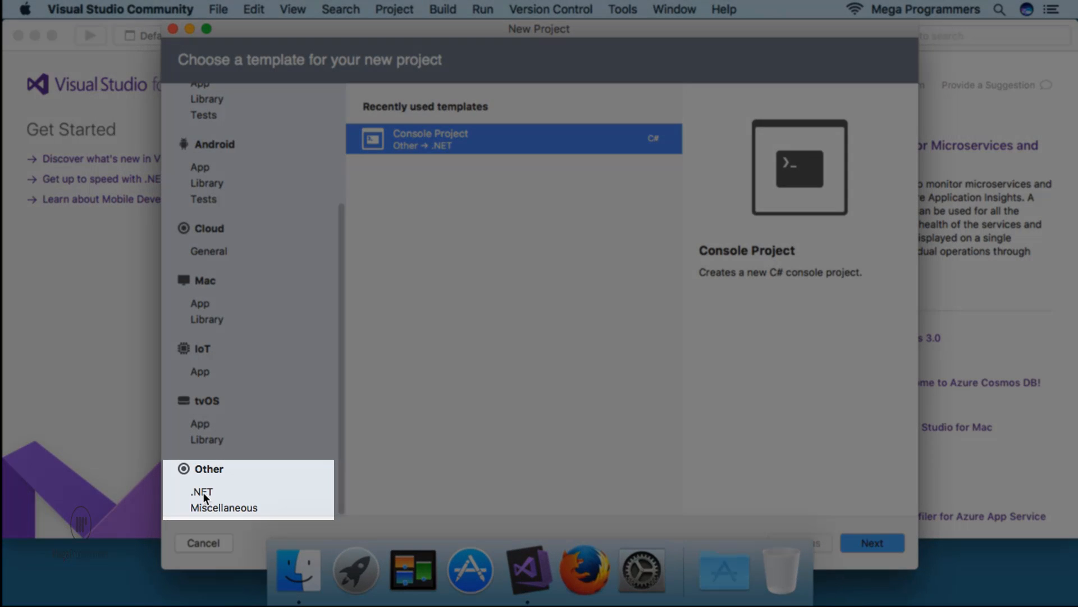
click(203, 492)
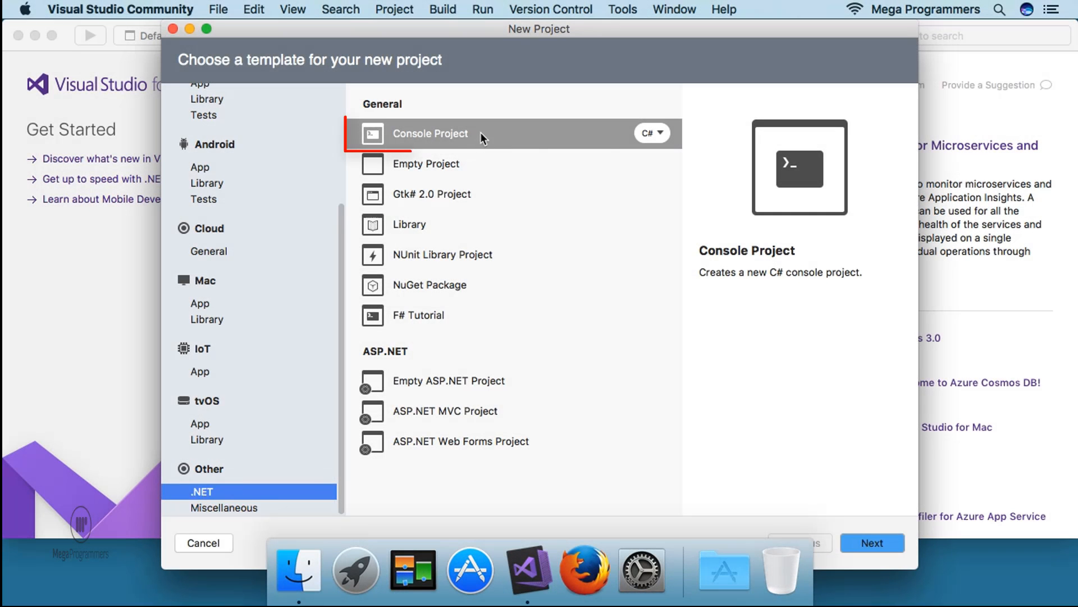
click(480, 133)
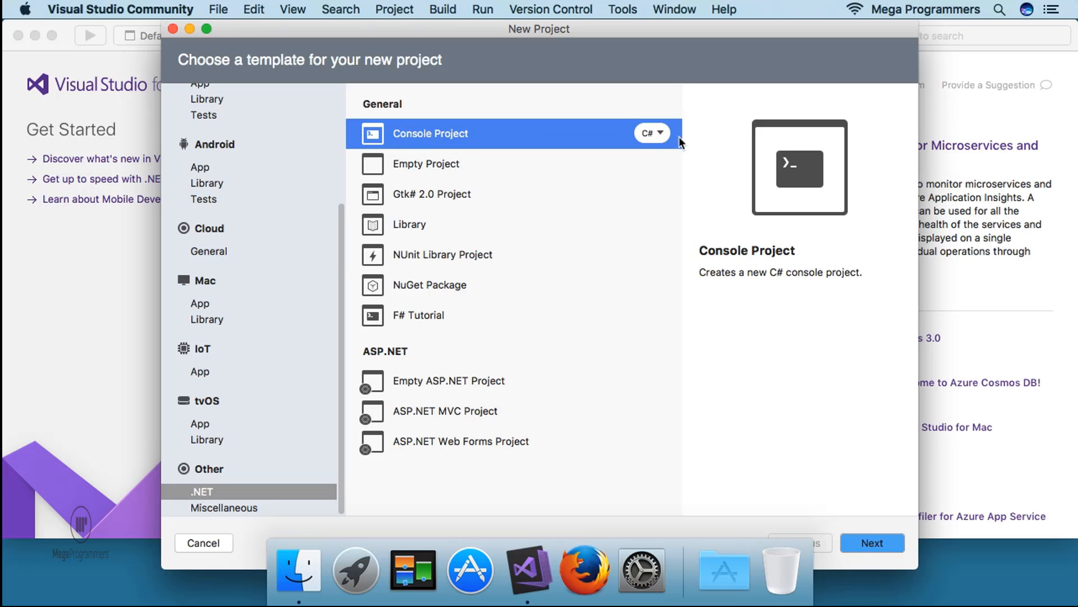
click(664, 135)
click(664, 150)
click(854, 544)
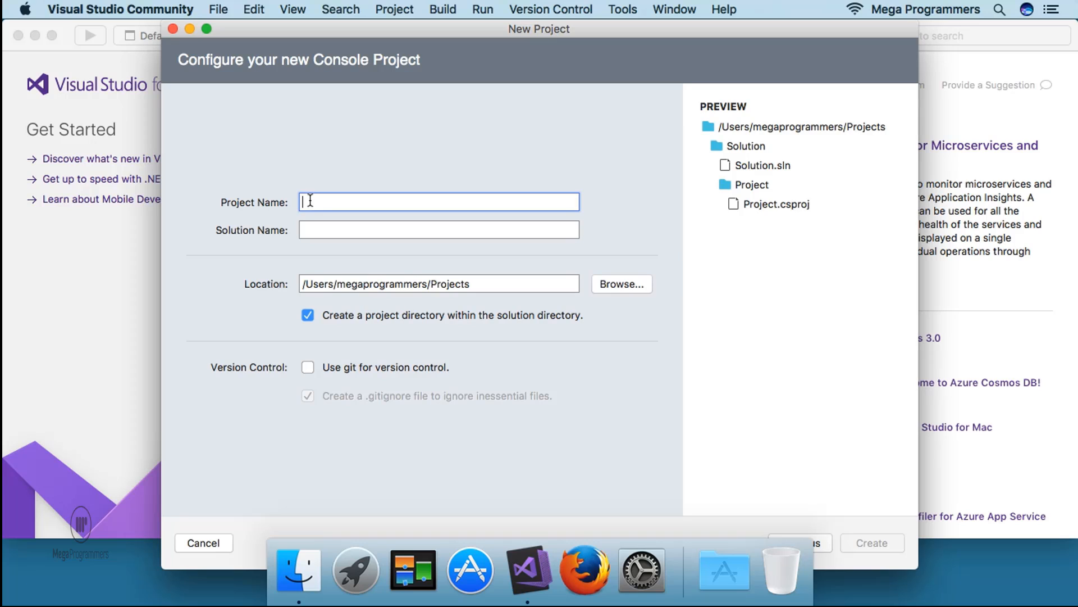
- Name the project and solution FirstDemoProject and create it in the default Projects location
text(Fir)
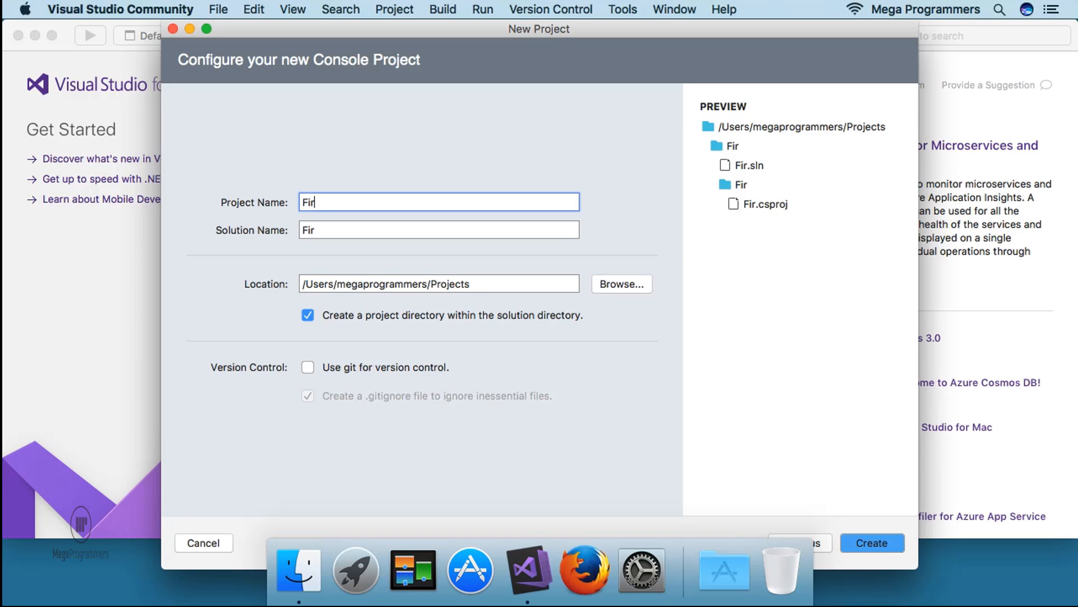
text(stDemo)
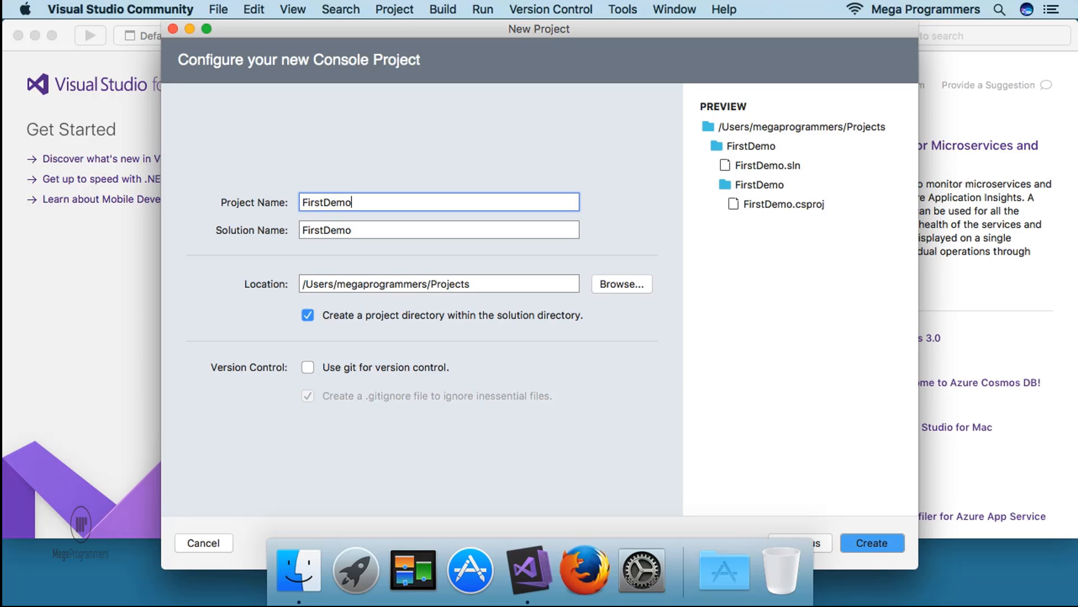
text(Progroject)
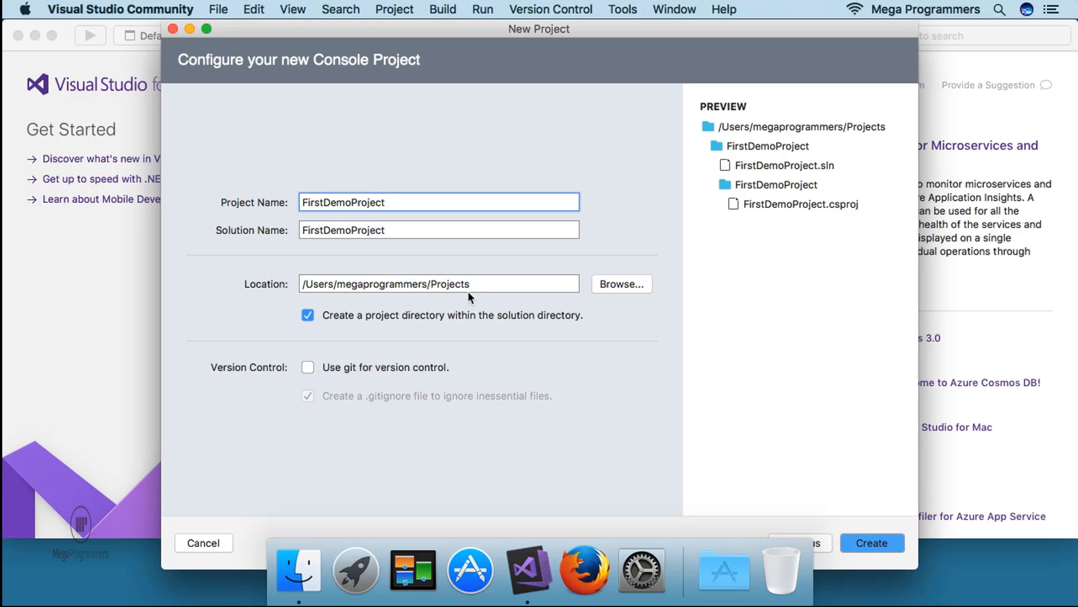
click(879, 541)
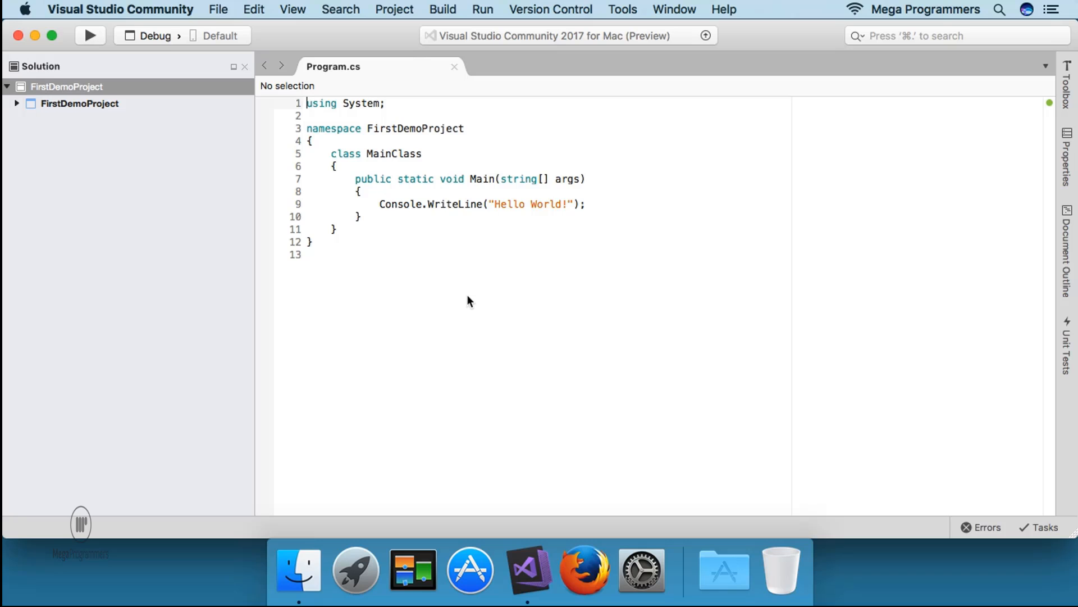
- Examine the FirstDemoProject files inside the home folder's Projects folder in Finder, close the window and return to Visual Studio
click(305, 562)
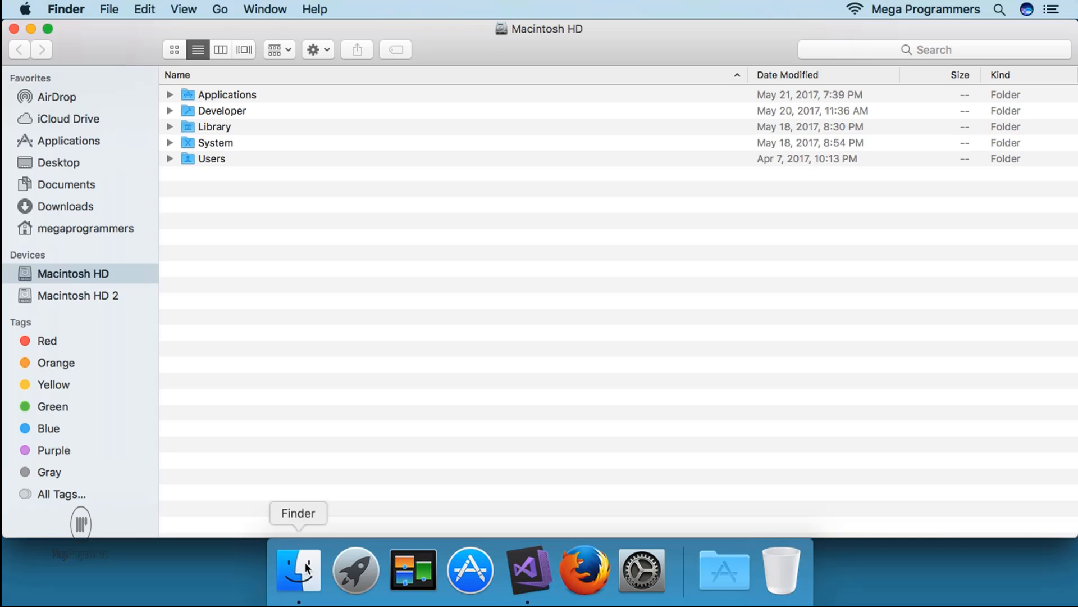
click(76, 228)
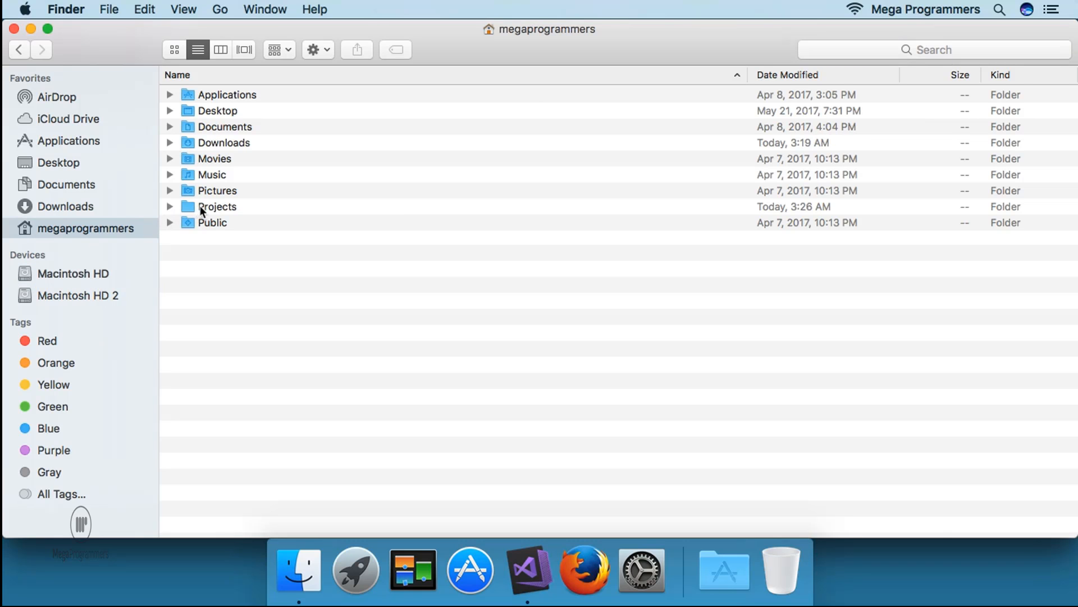
double_click(200, 205)
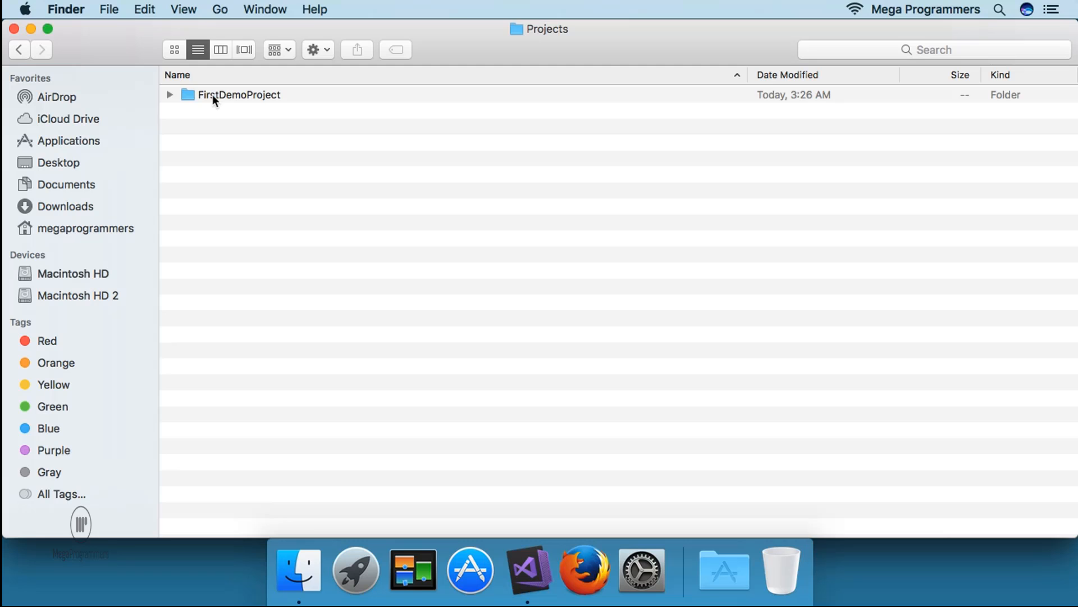
double_click(212, 94)
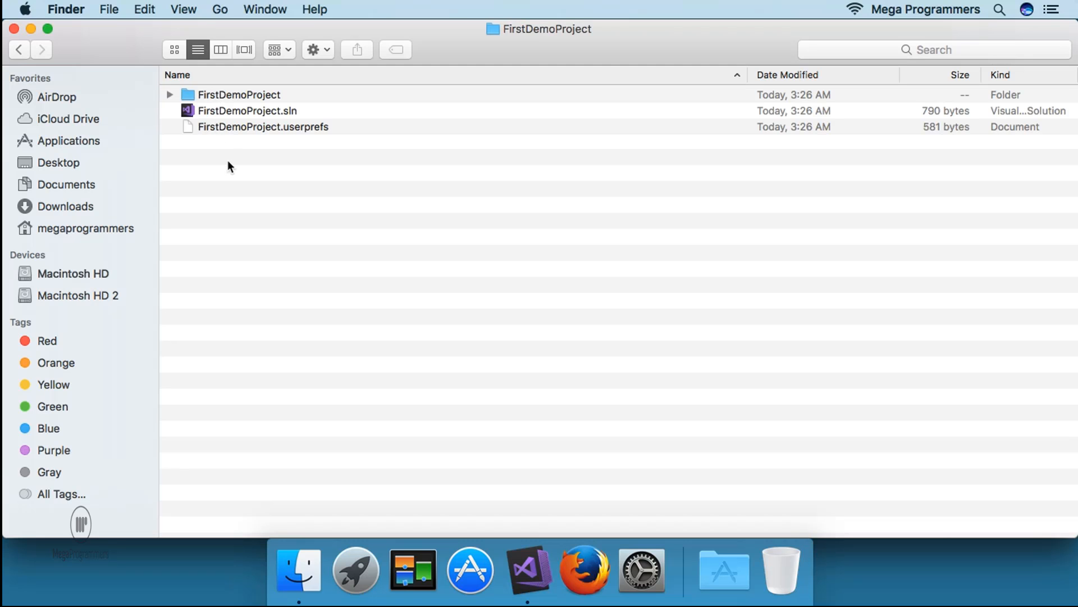
double_click(230, 93)
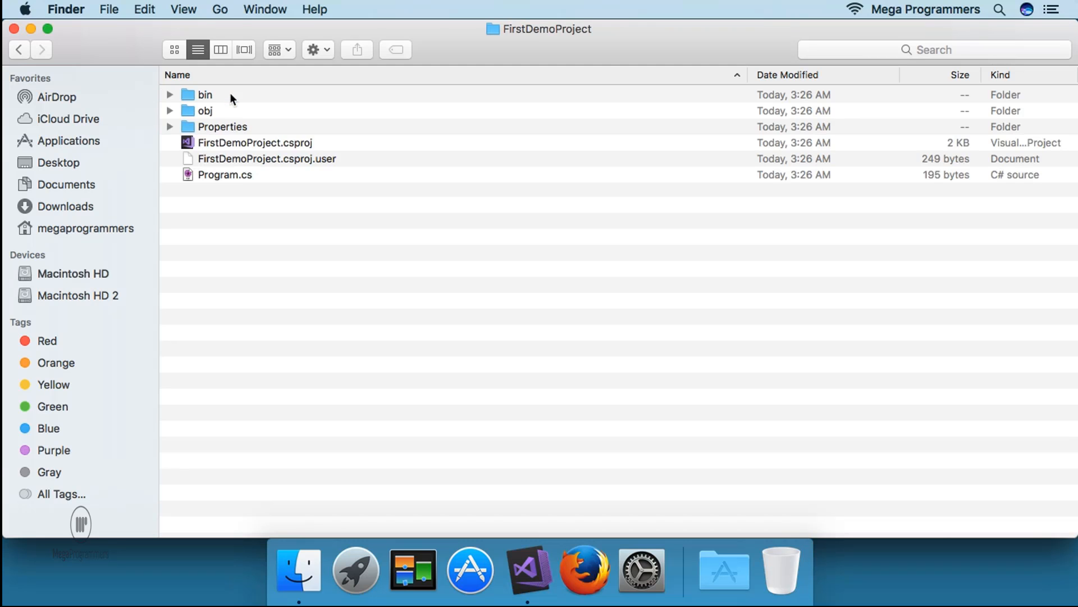
click(221, 175)
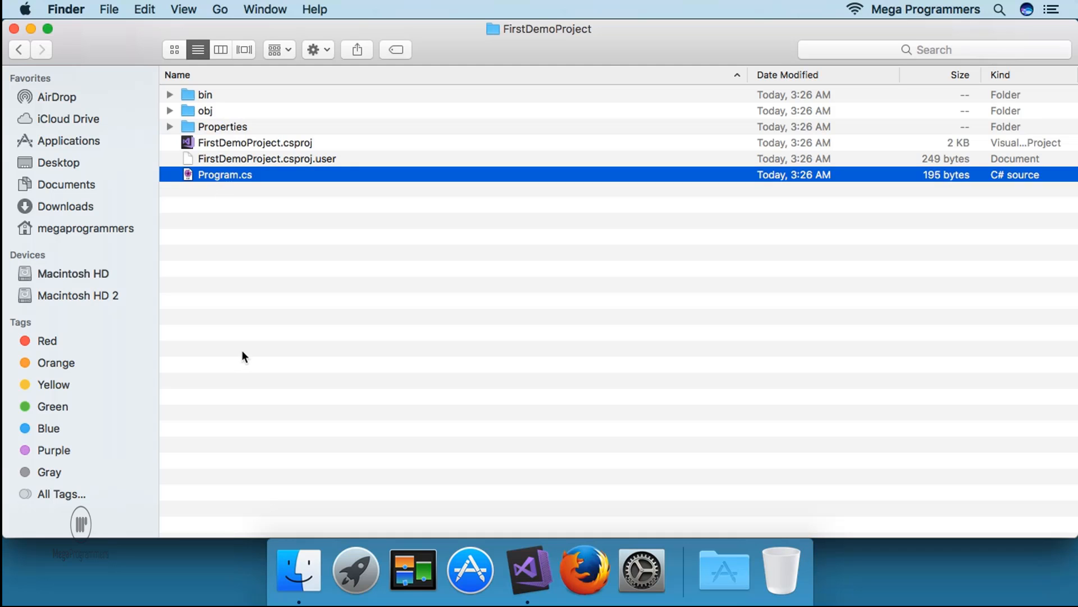
click(14, 29)
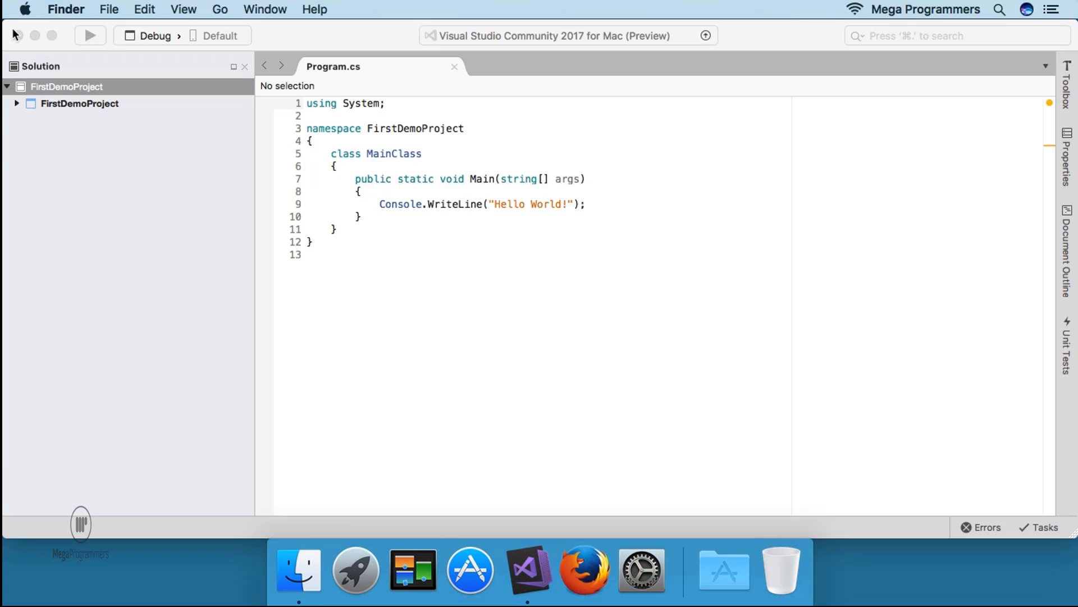
click(393, 218)
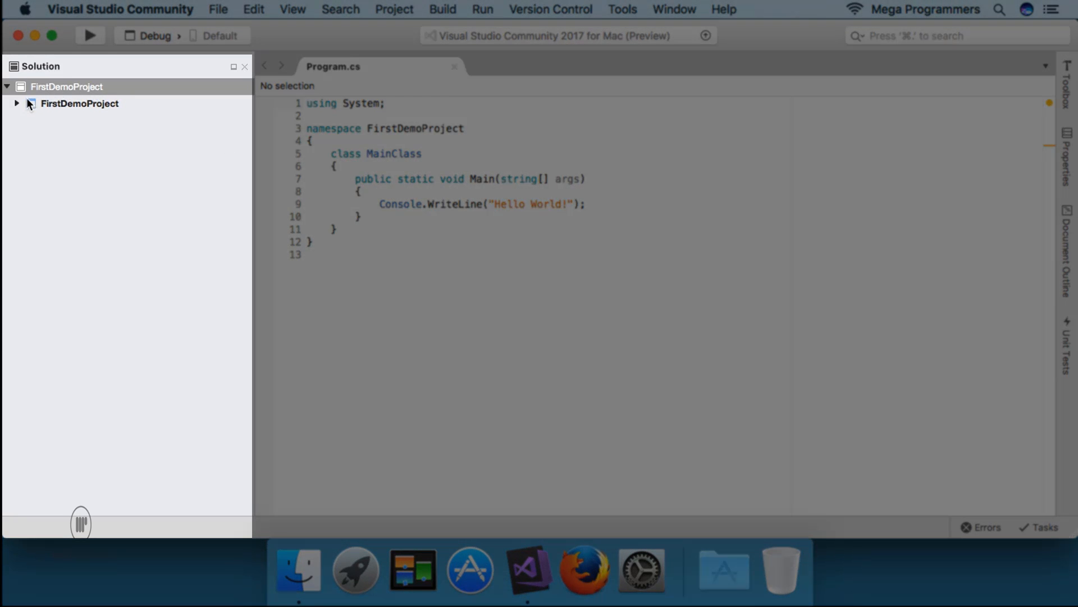
- Expand the project's References and Properties in the solution tree, view AssemblyInfo.cs and close it
click(18, 103)
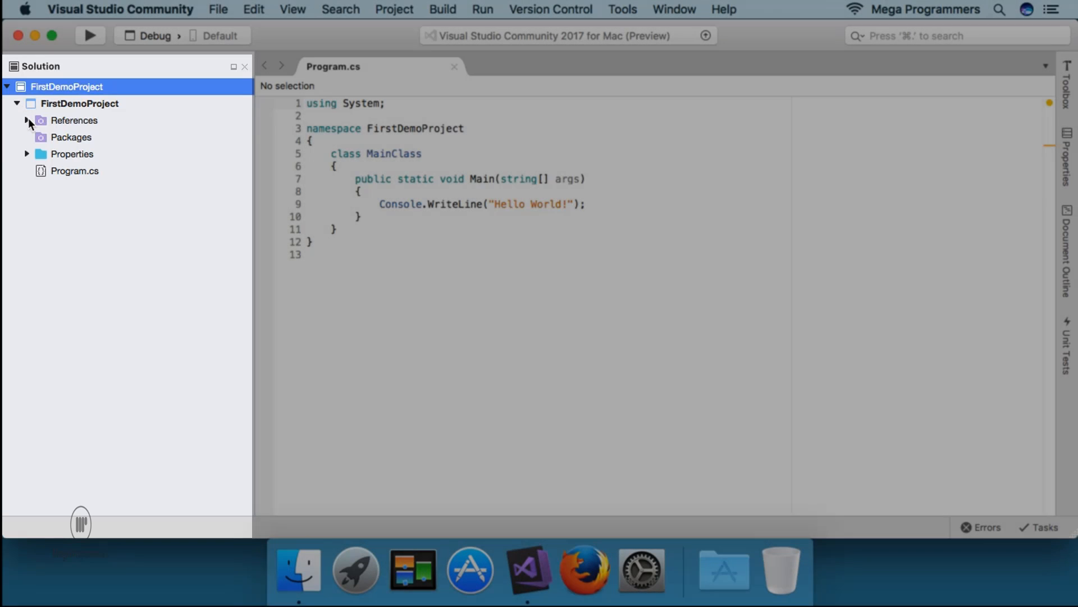
click(27, 119)
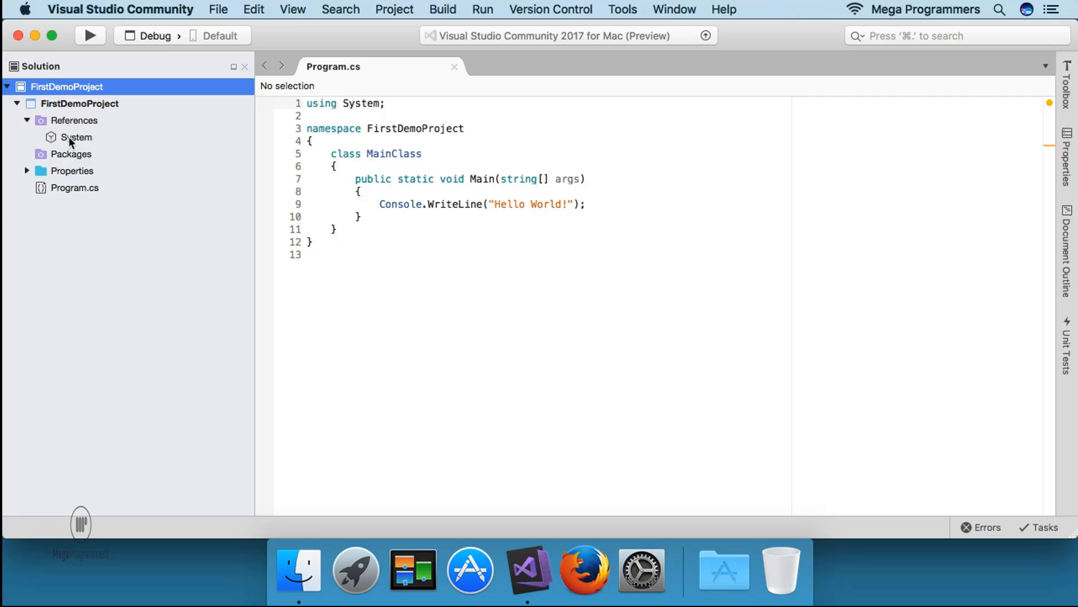
click(27, 171)
double_click(86, 188)
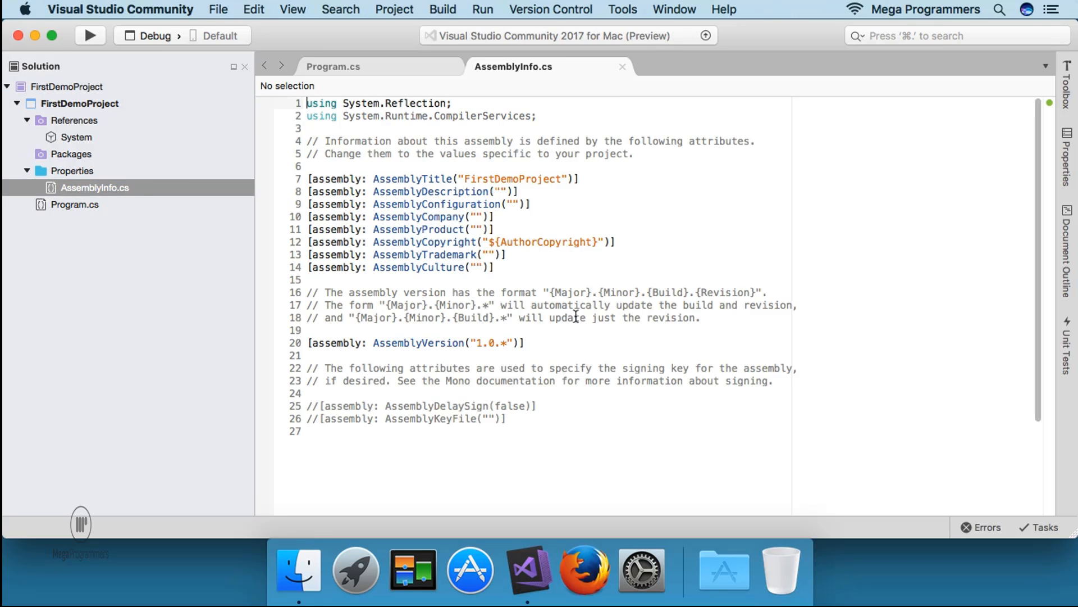
click(622, 67)
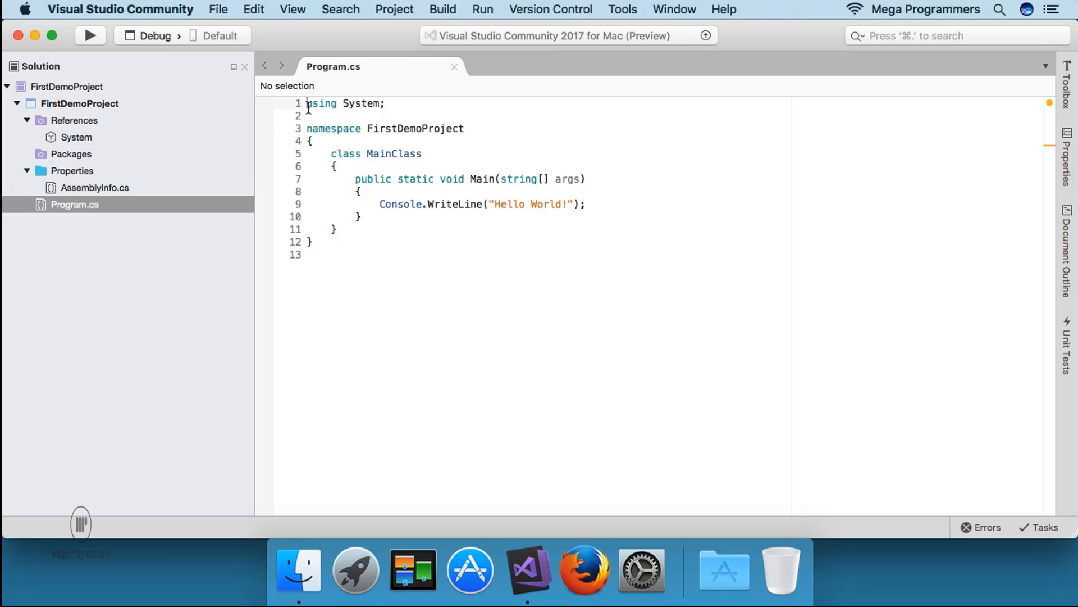
- Examine the Program.cs code from the using directive, namespace and MainClass to the Main method and its Console.WriteLine statement
drag(306, 104, 389, 107)
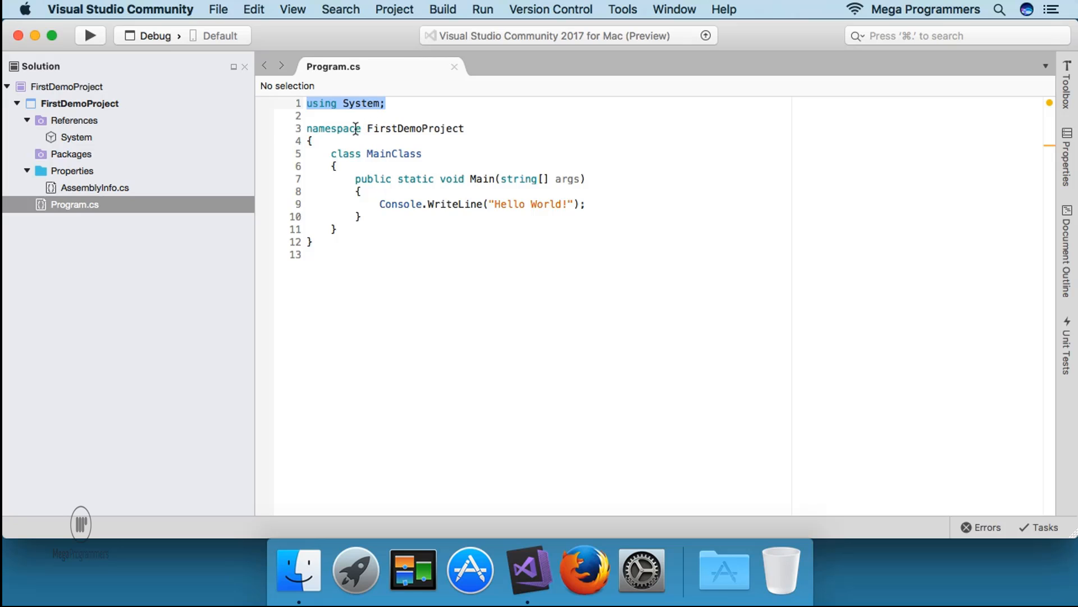
drag(349, 128, 479, 129)
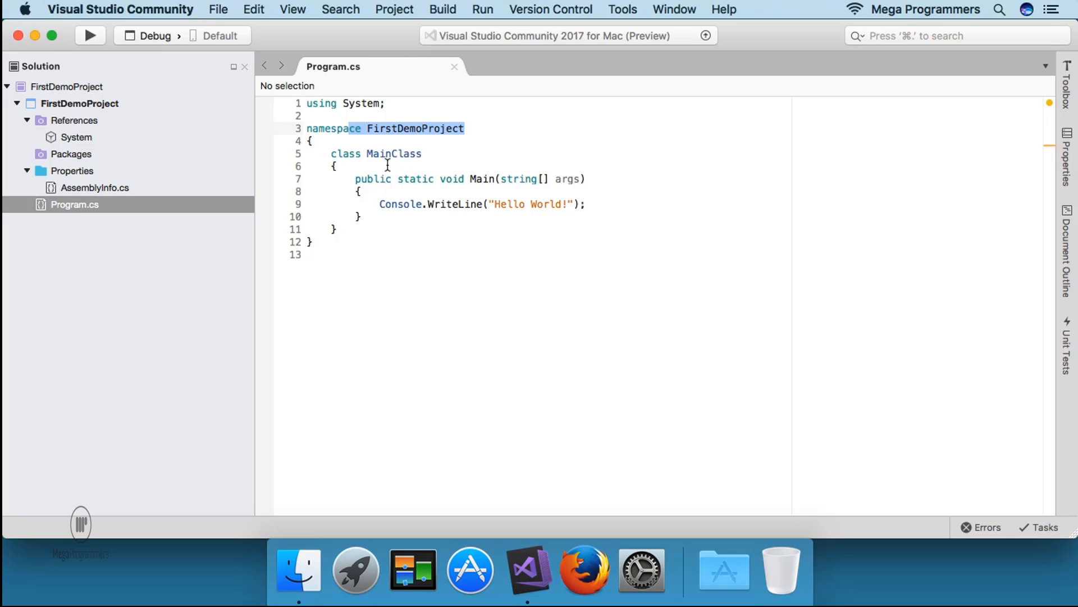
drag(368, 155, 417, 155)
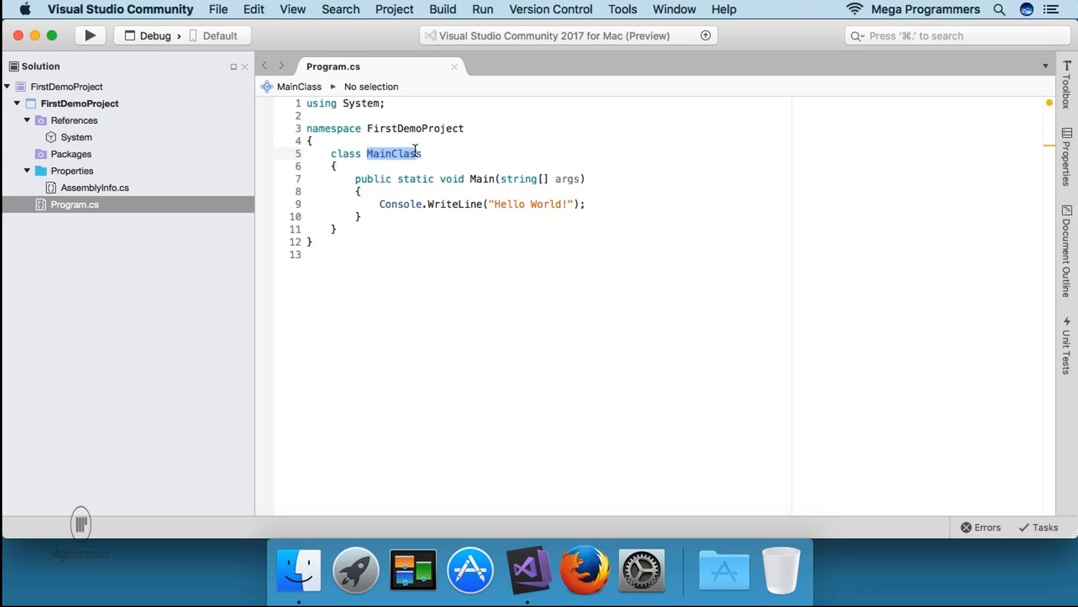
drag(356, 179, 578, 181)
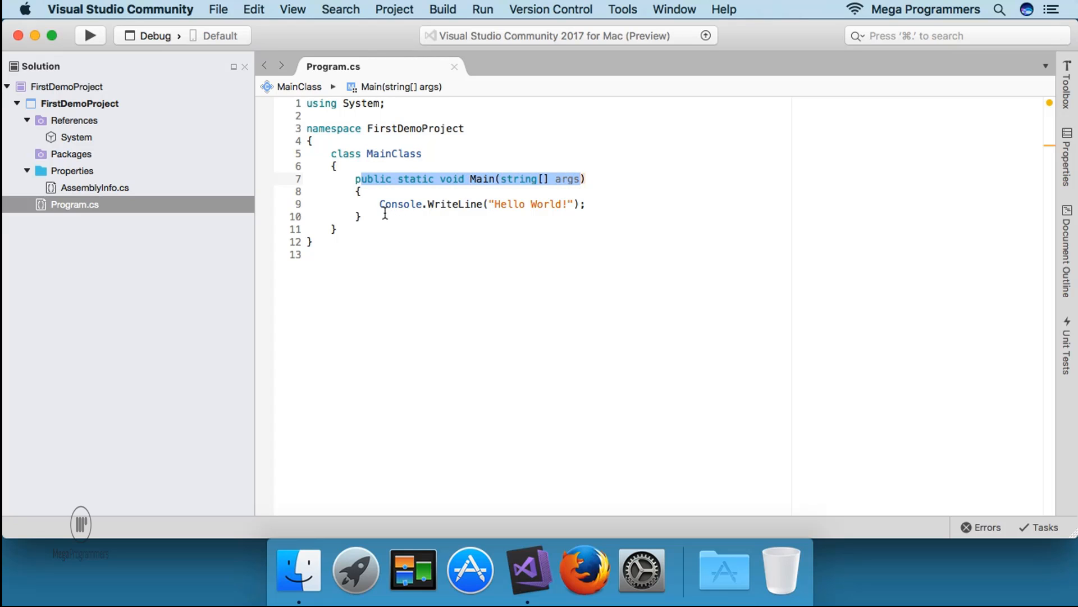
drag(363, 217, 461, 207)
click(461, 207)
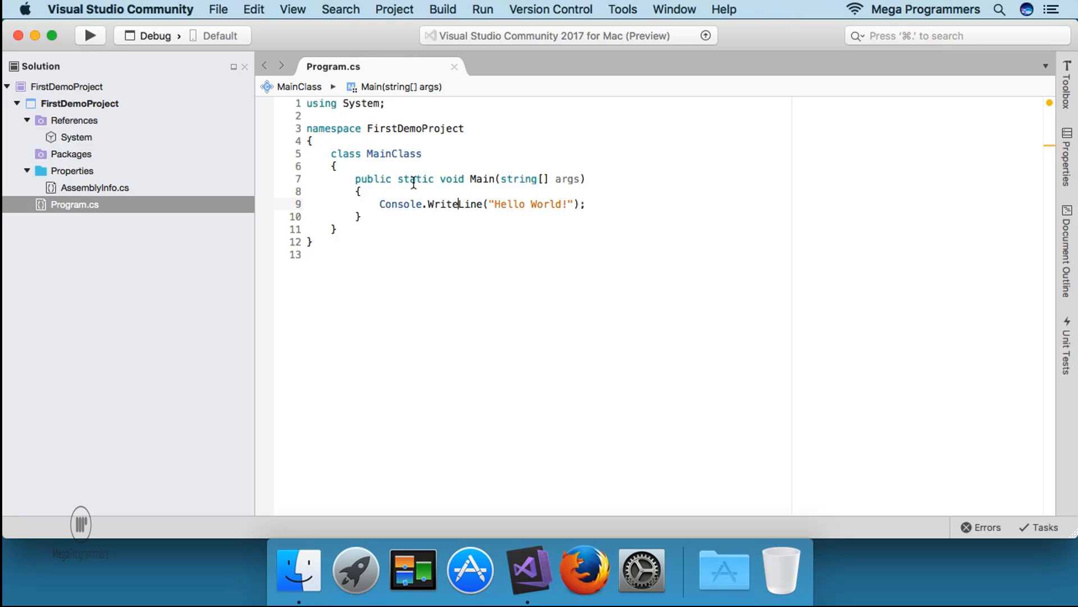
- Run FirstDemoProject in the external console, end the console session and close the Terminal windows to return to the code
click(90, 36)
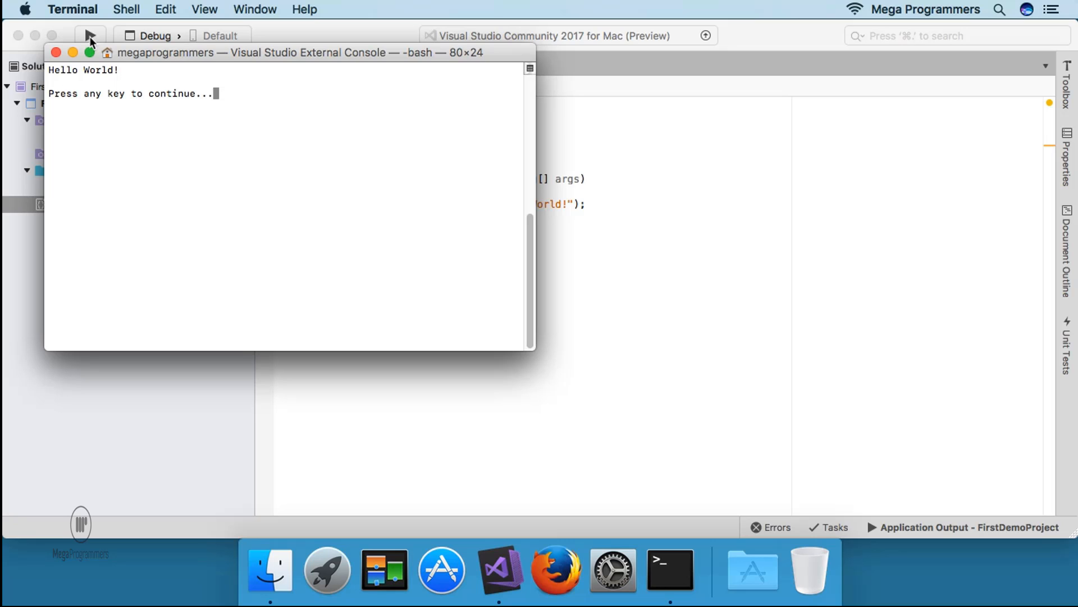
key(Return)
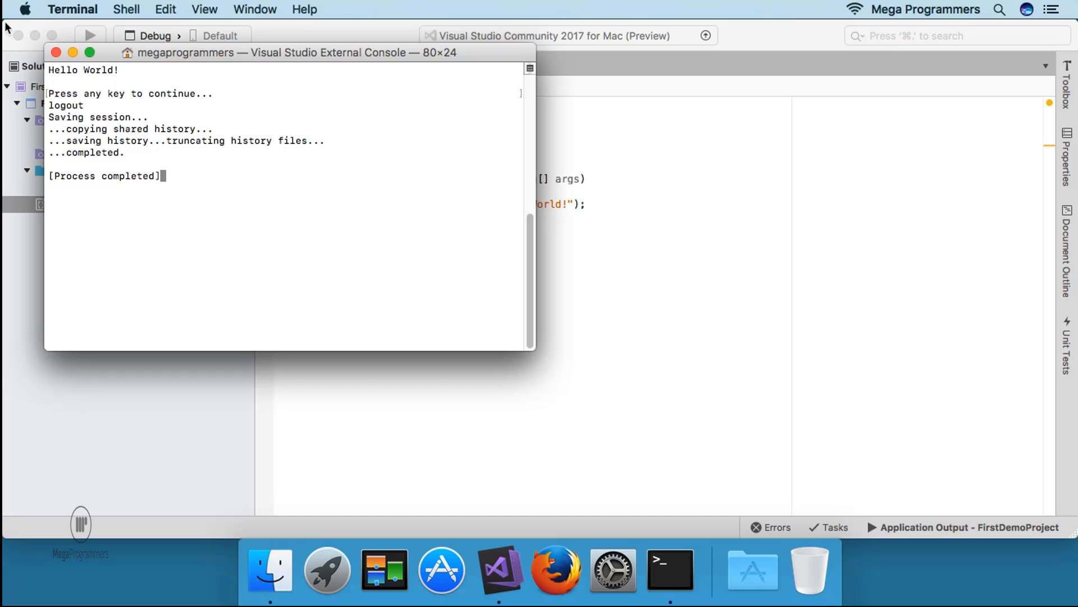
click(56, 52)
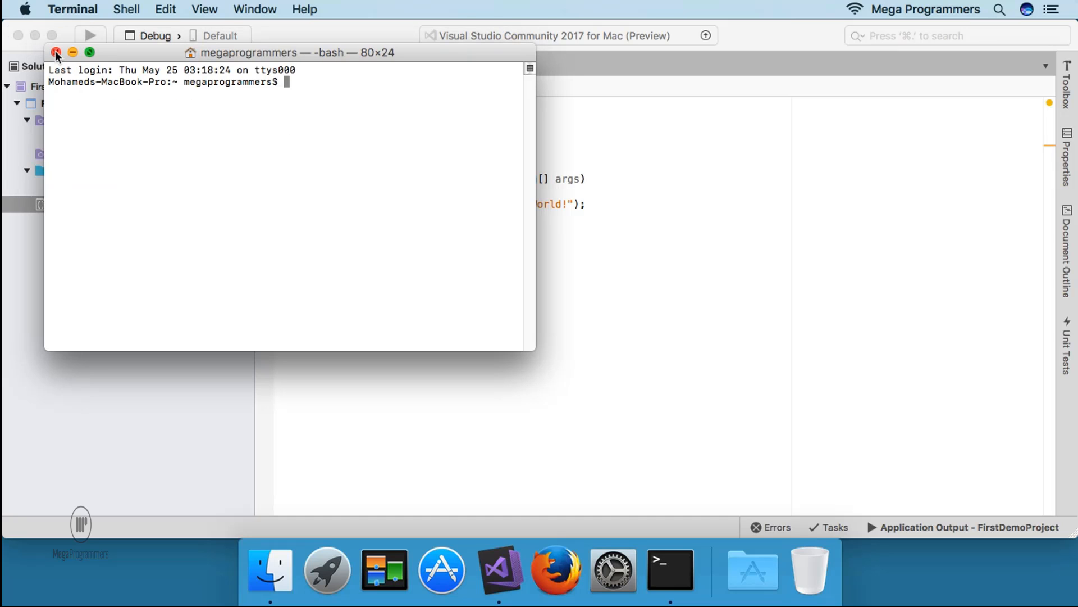
click(56, 53)
click(419, 225)
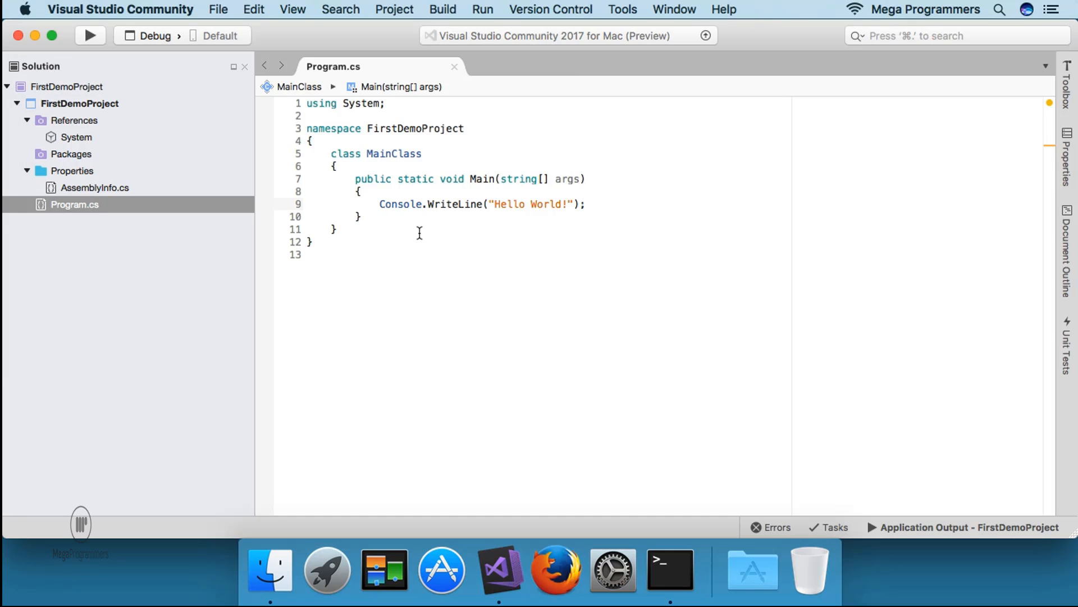